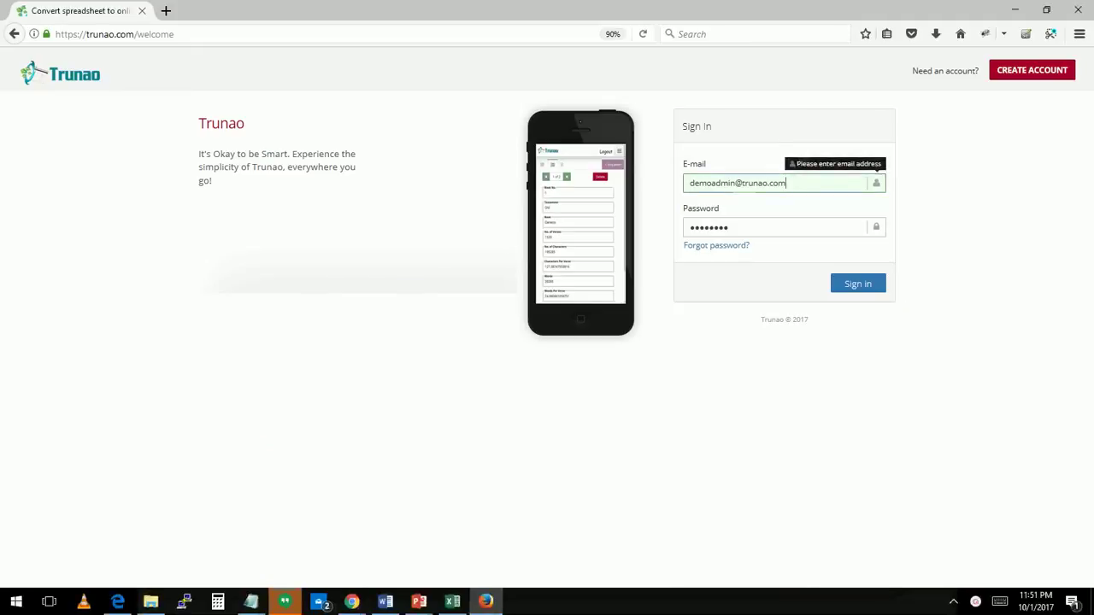
Sign in and start a new form built from an Excel file
left_click(853, 287)
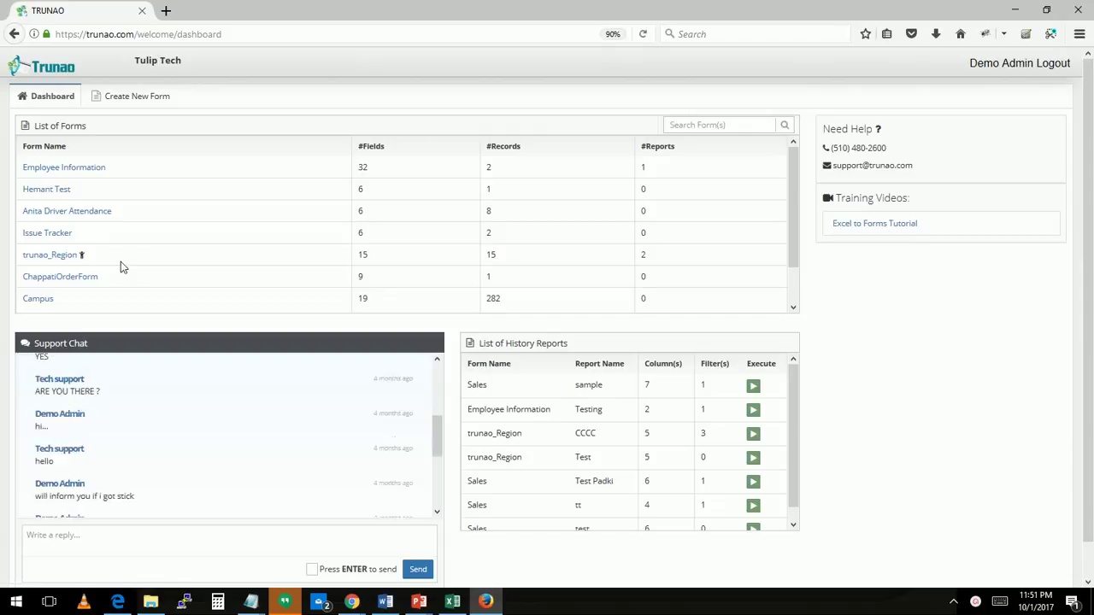
left_click(144, 99)
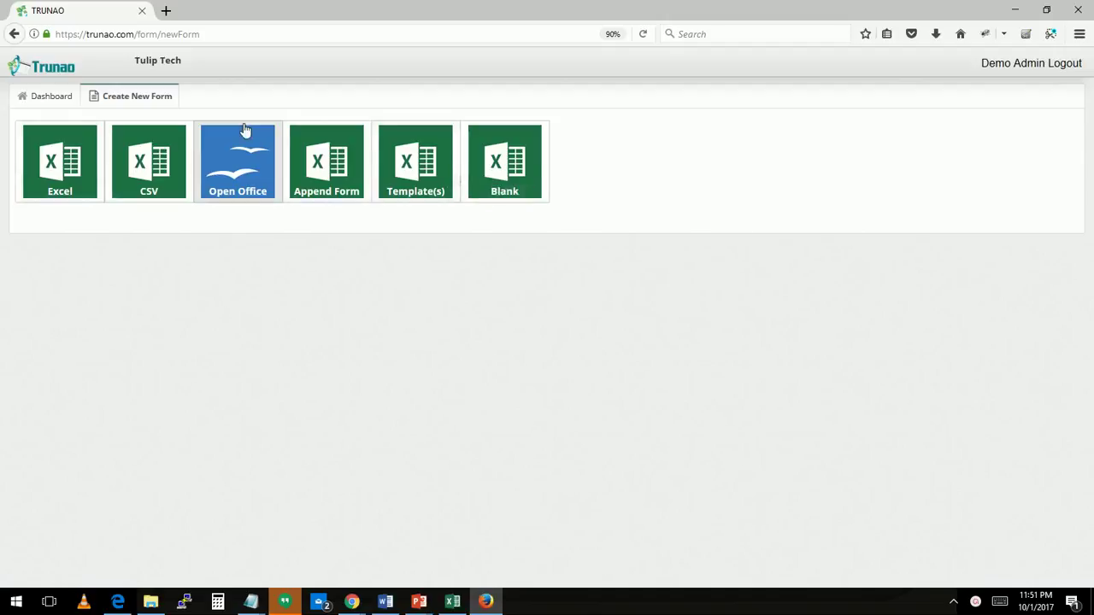
left_click(73, 181)
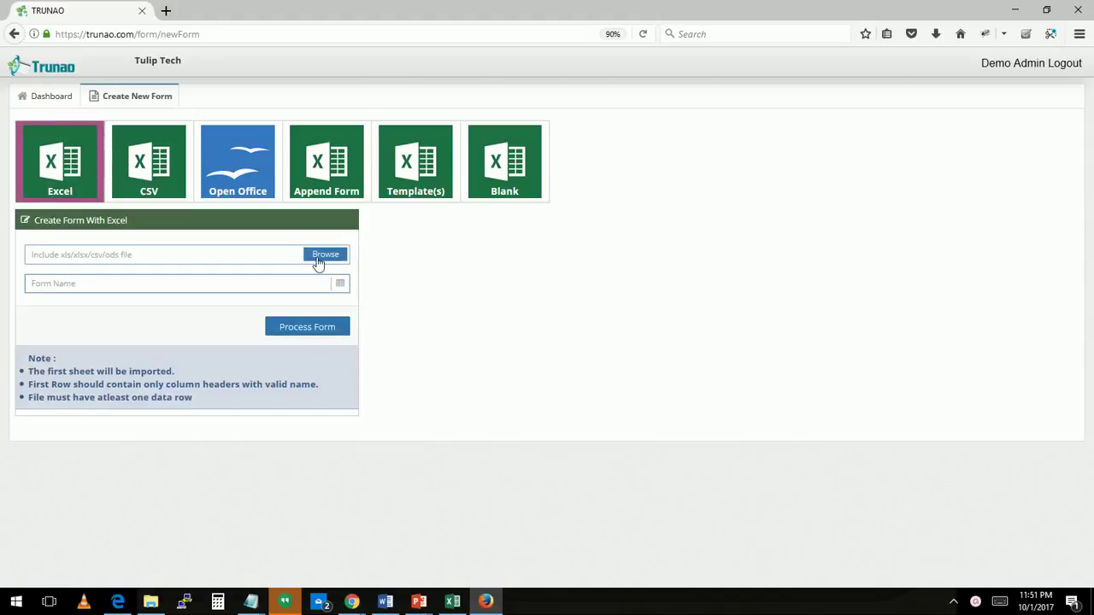
Import trunao_sample.xlsx from the Trunao folder as the new form
left_click(320, 259)
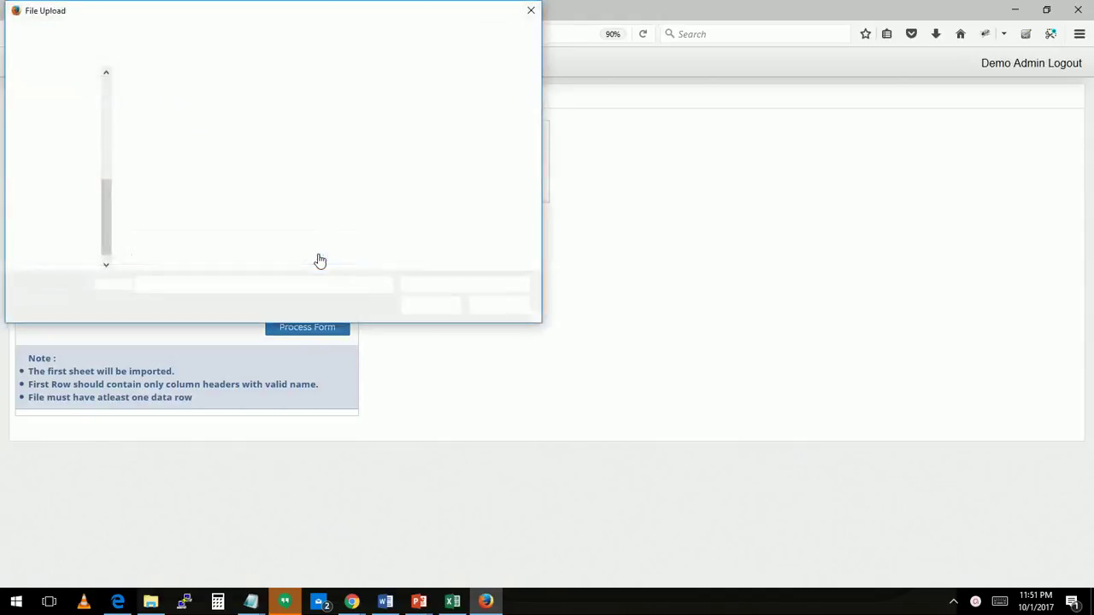
scroll(53, 171, "up", 3)
left_click(54, 156)
left_click(223, 211)
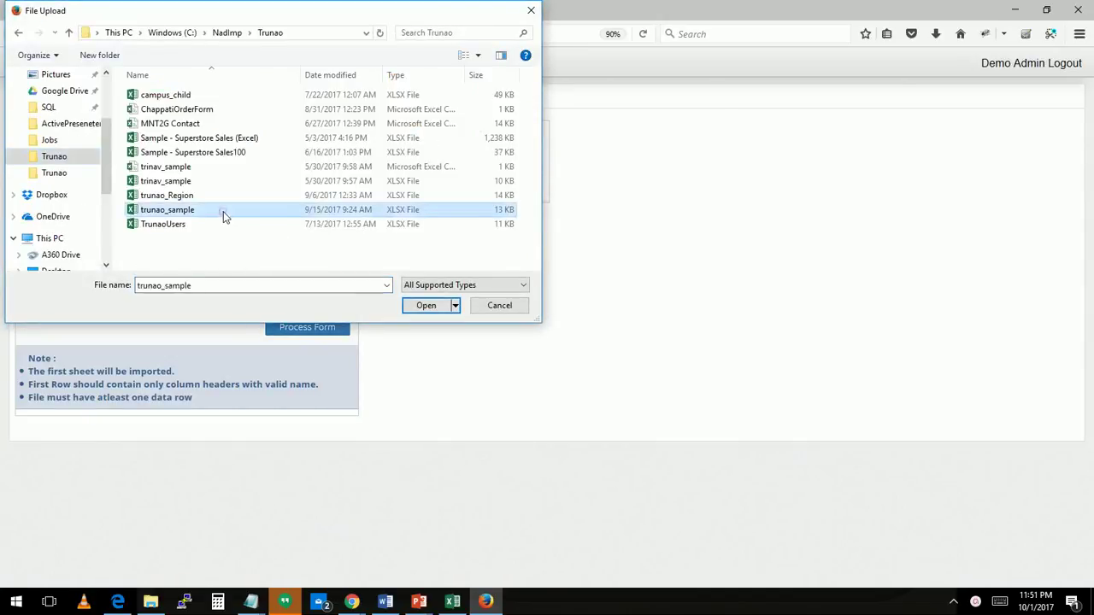
double_click(223, 211)
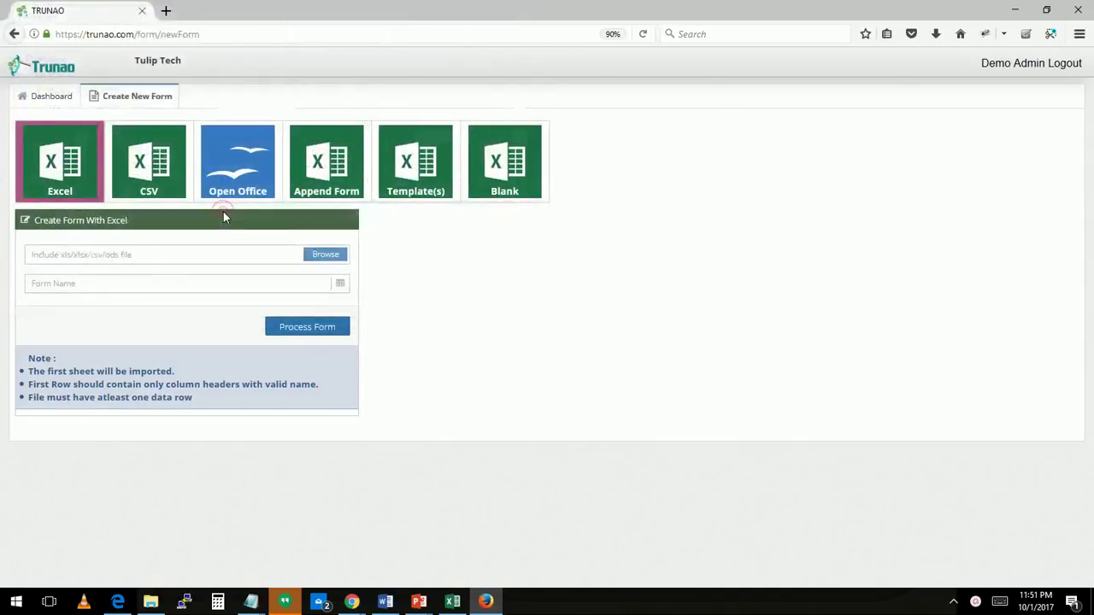
left_click(315, 330)
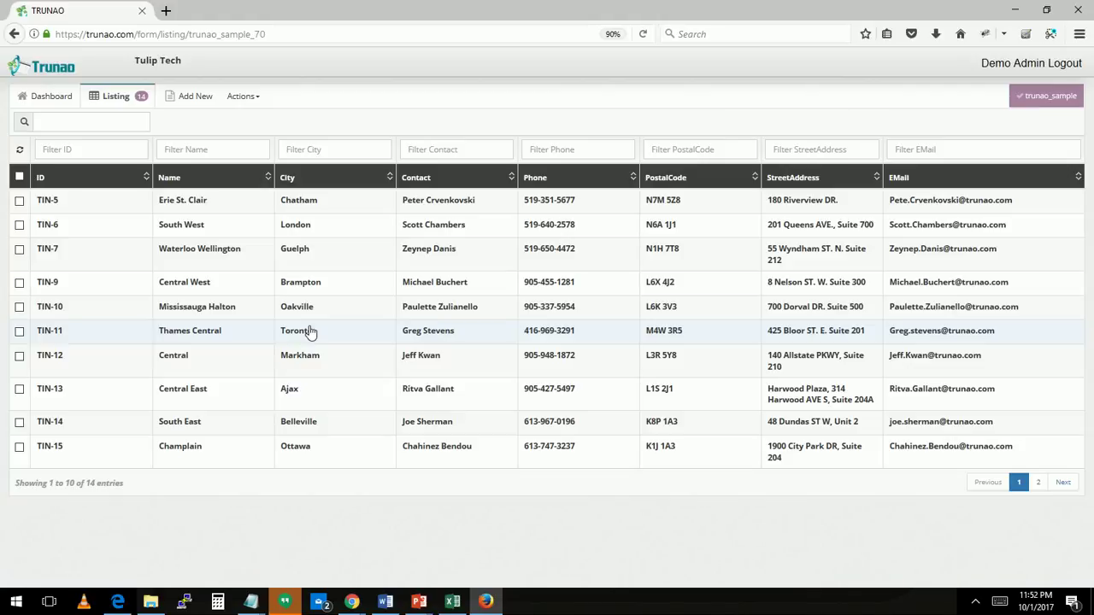
key("alt+Tab")
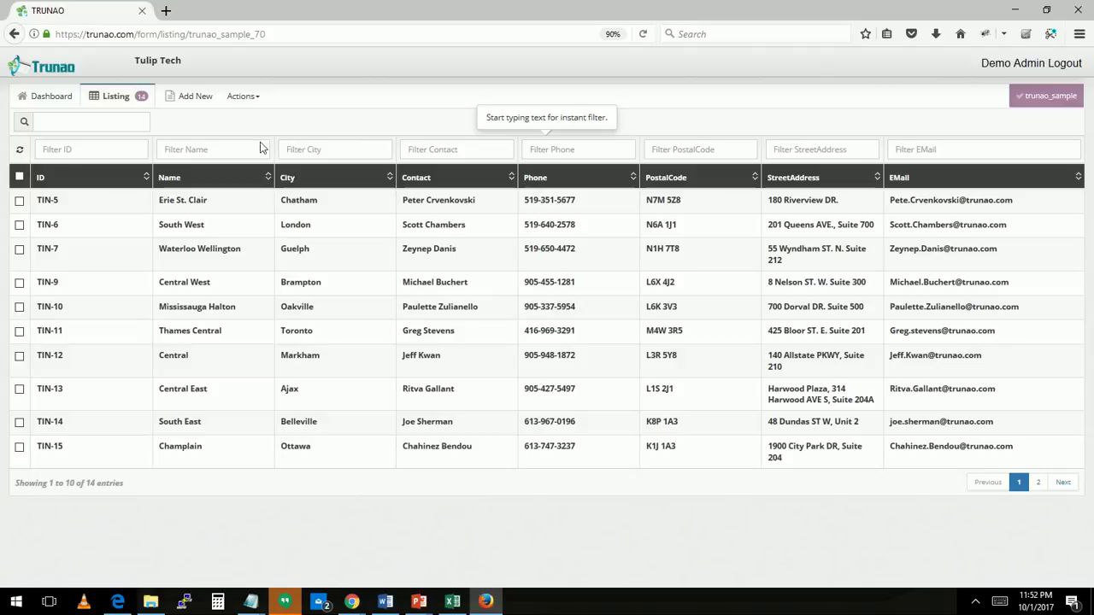
left_click(126, 123)
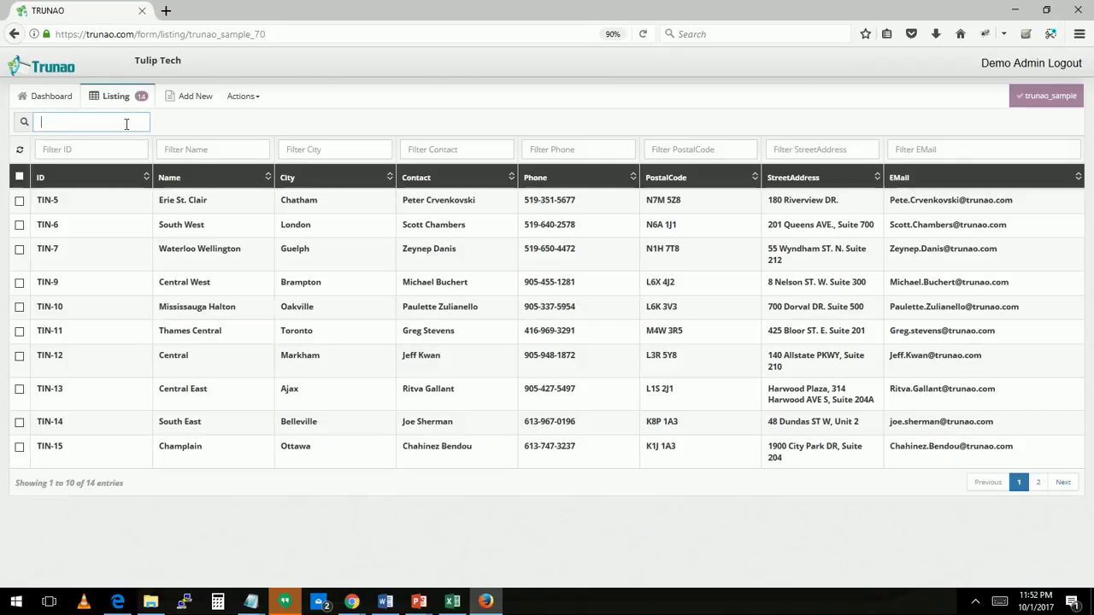
type("don")
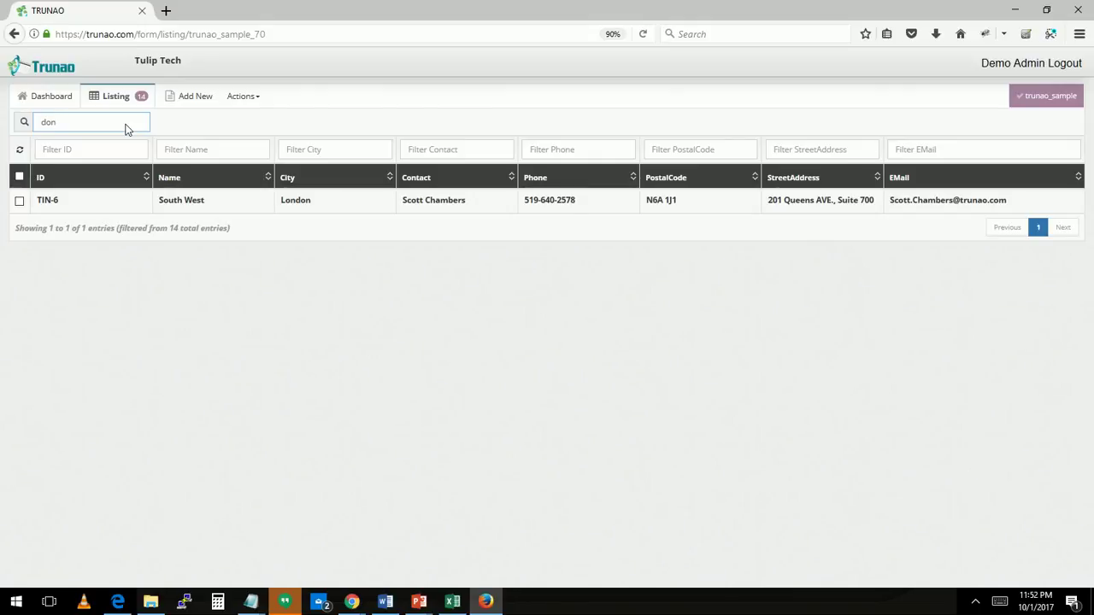
key("BackSpace")
key("BackSpace")
key("BackSpace")
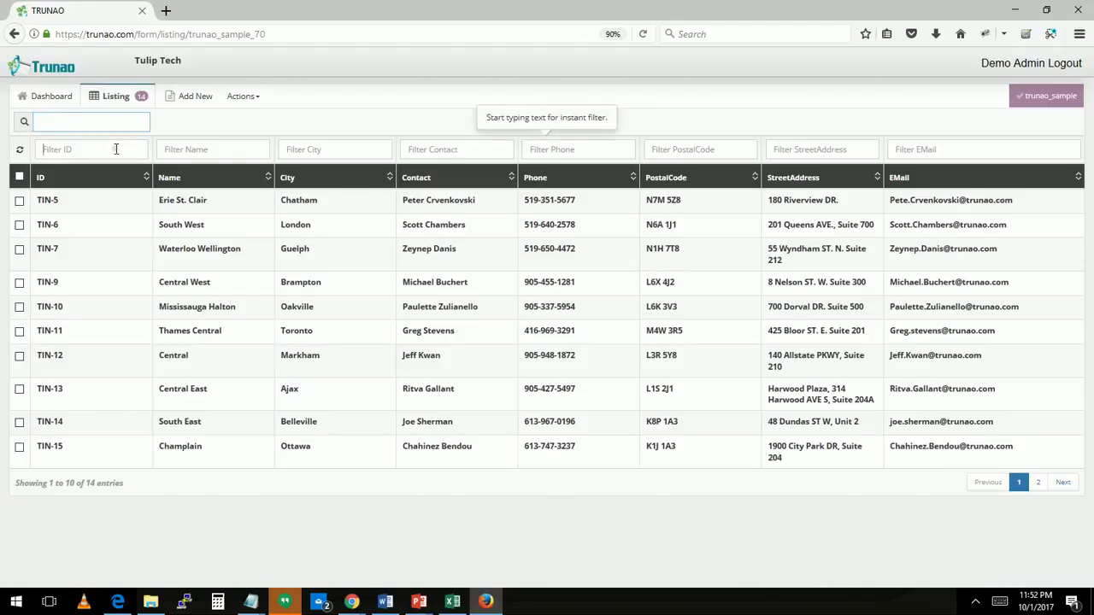
left_click(116, 149)
type("5")
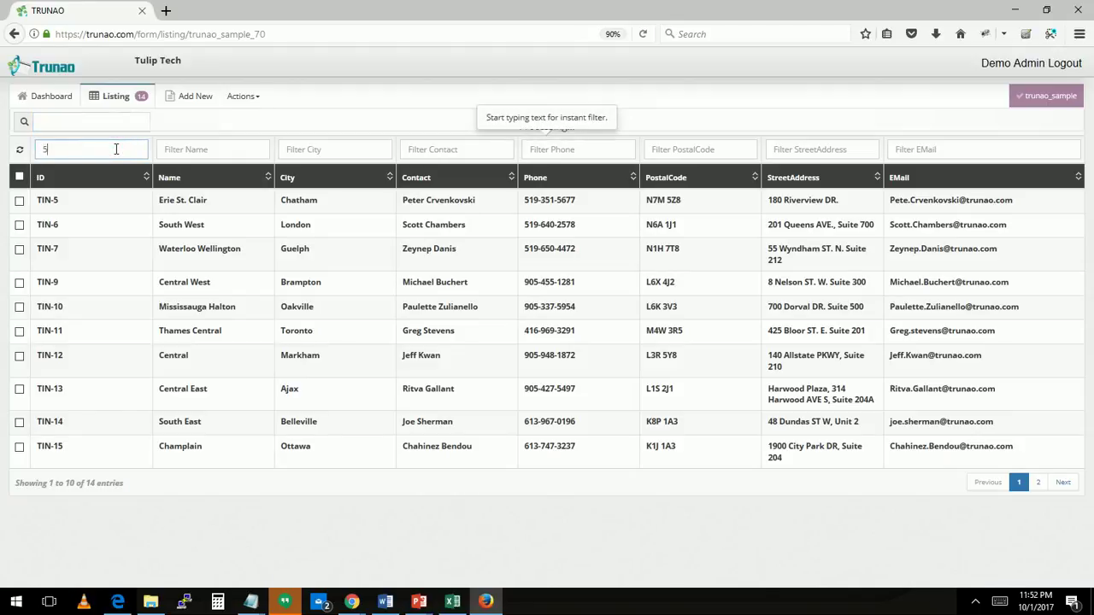
key("Tab")
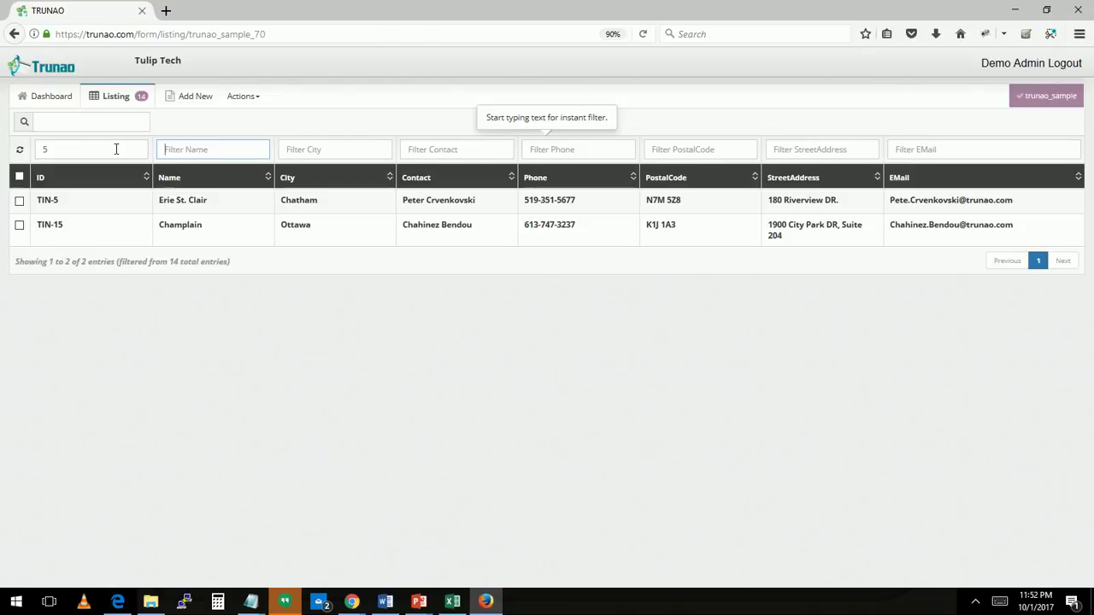
type("ain")
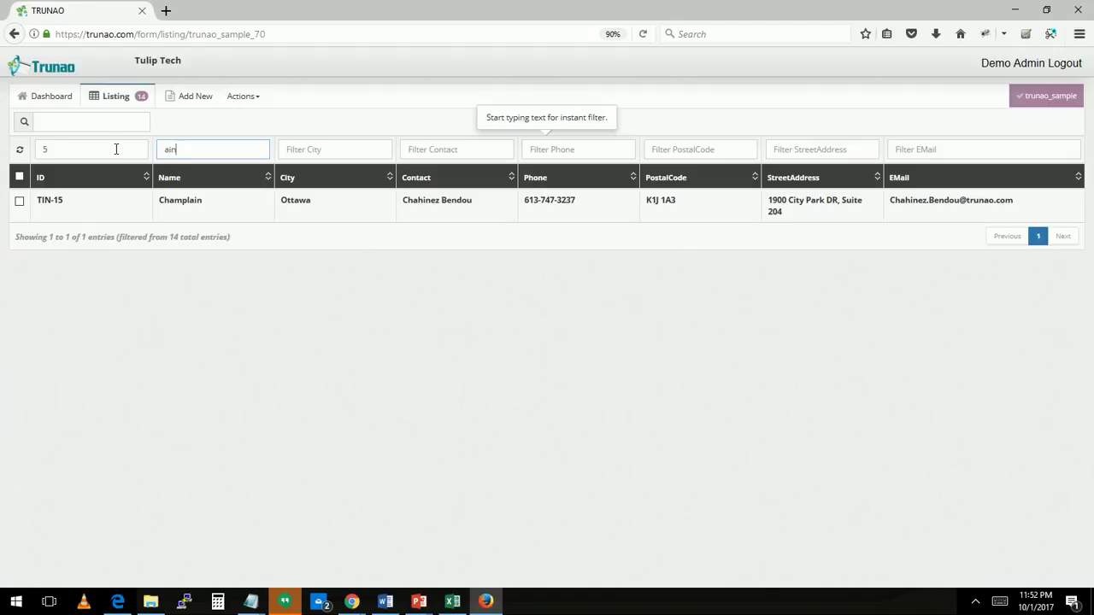
left_click(21, 152)
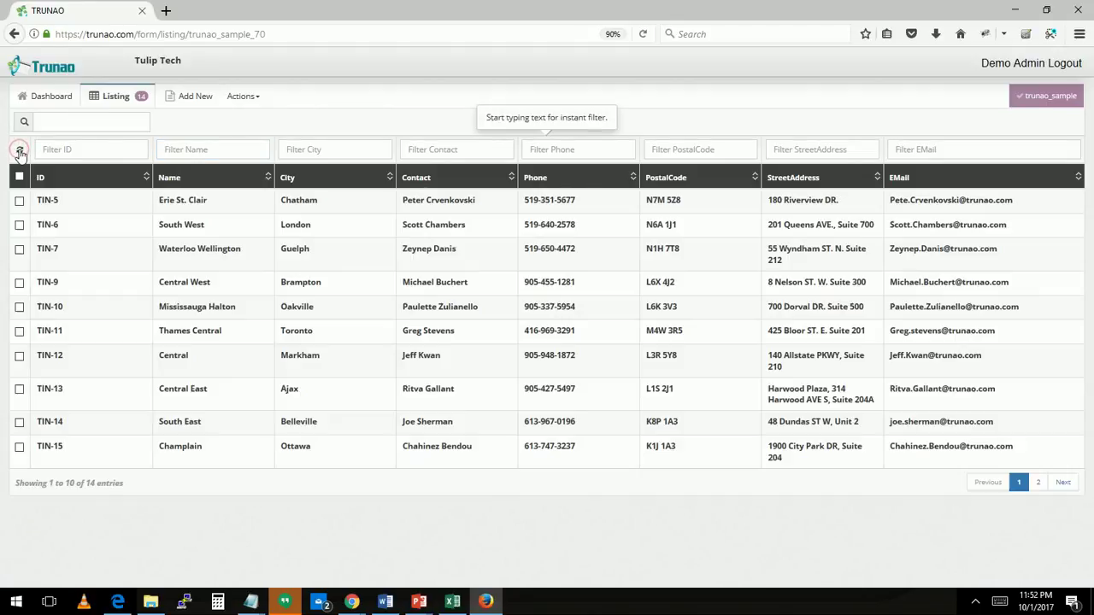
Reveal the Customization of Listing screen bullet on the Demo slide, then return to the Trunao listing
key("alt+Tab")
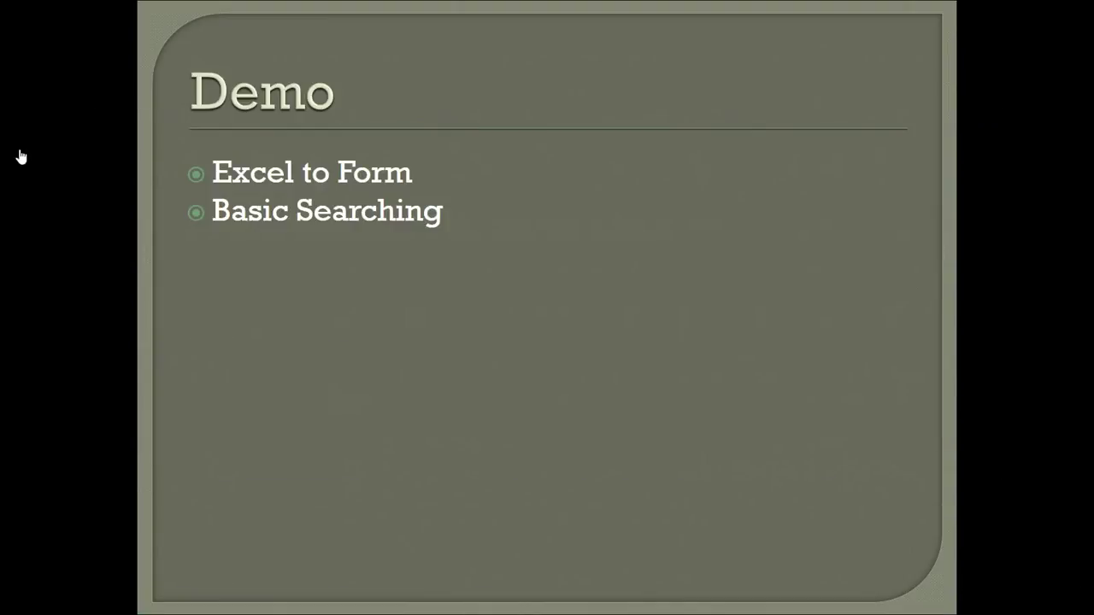
key("Right")
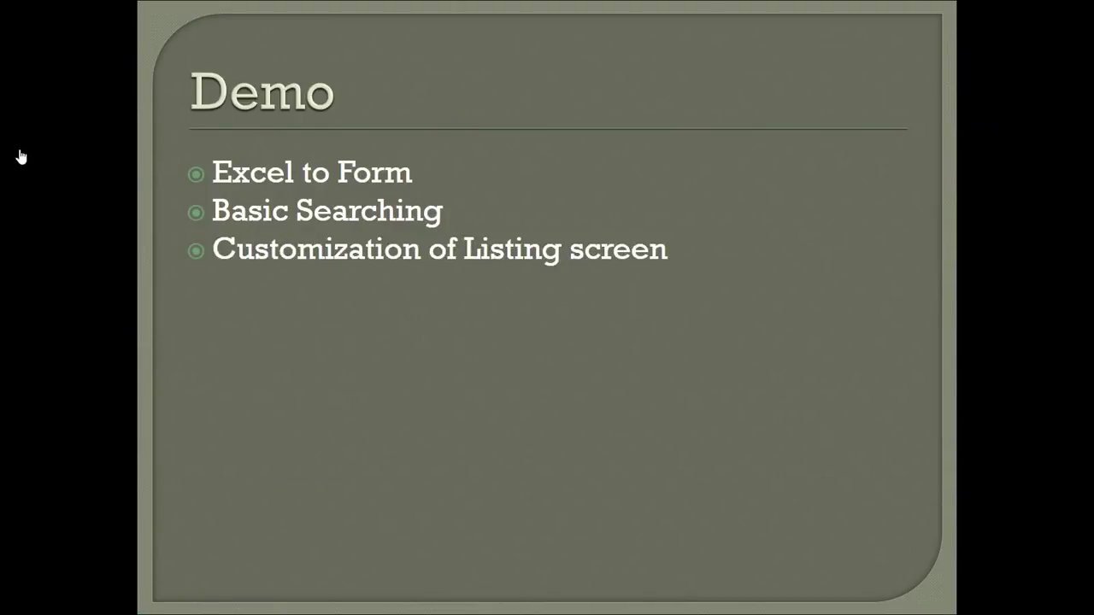
key("alt+Tab")
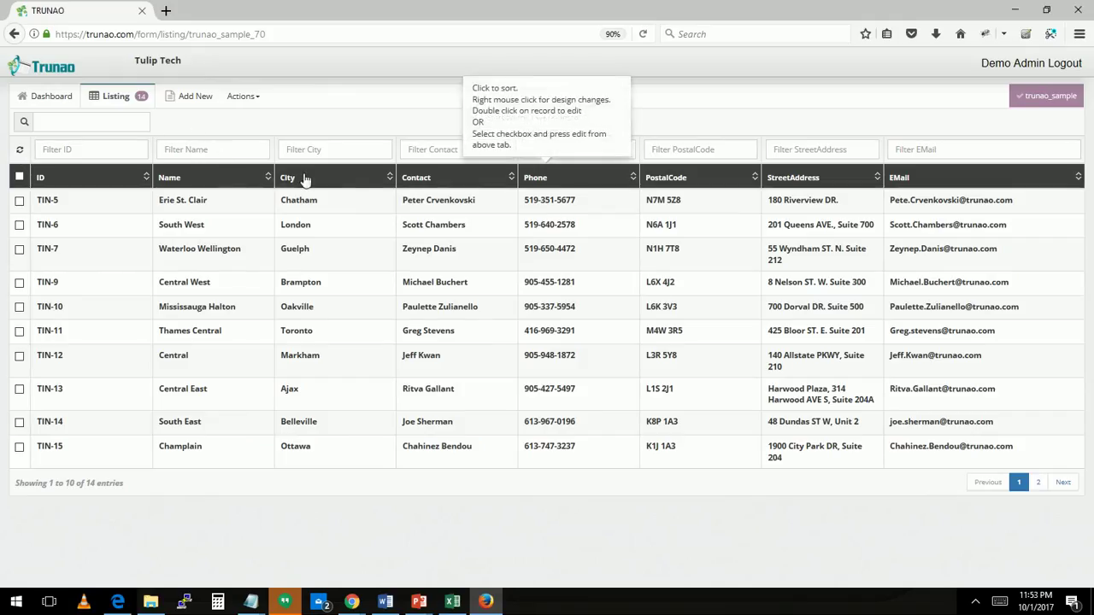
Move the Contact column right so Phone precedes it, then bring up the City column's design options
right_click(428, 183)
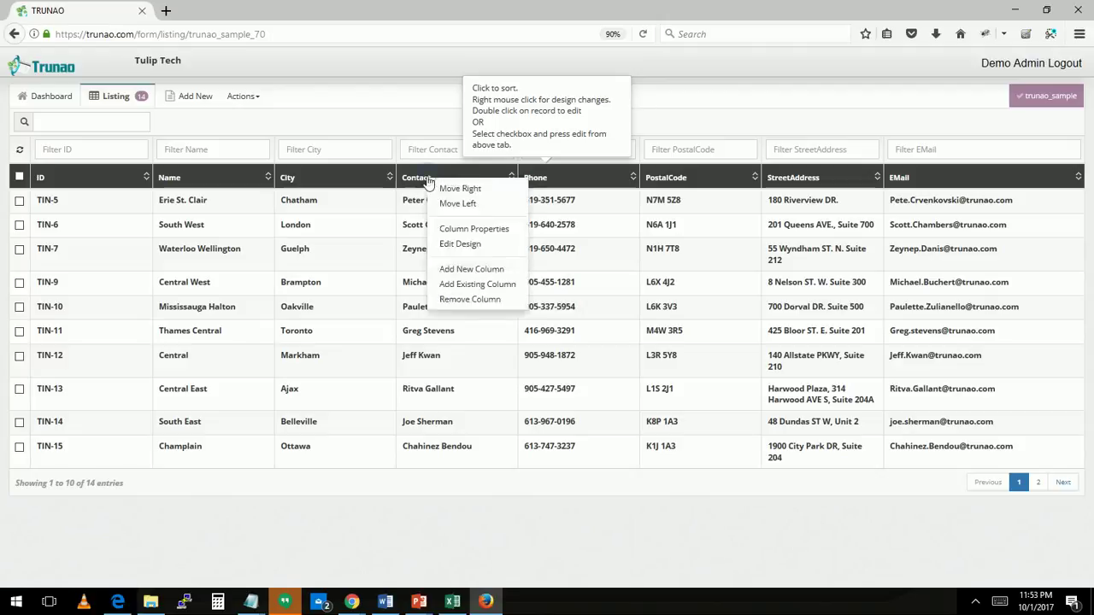
left_click(492, 196)
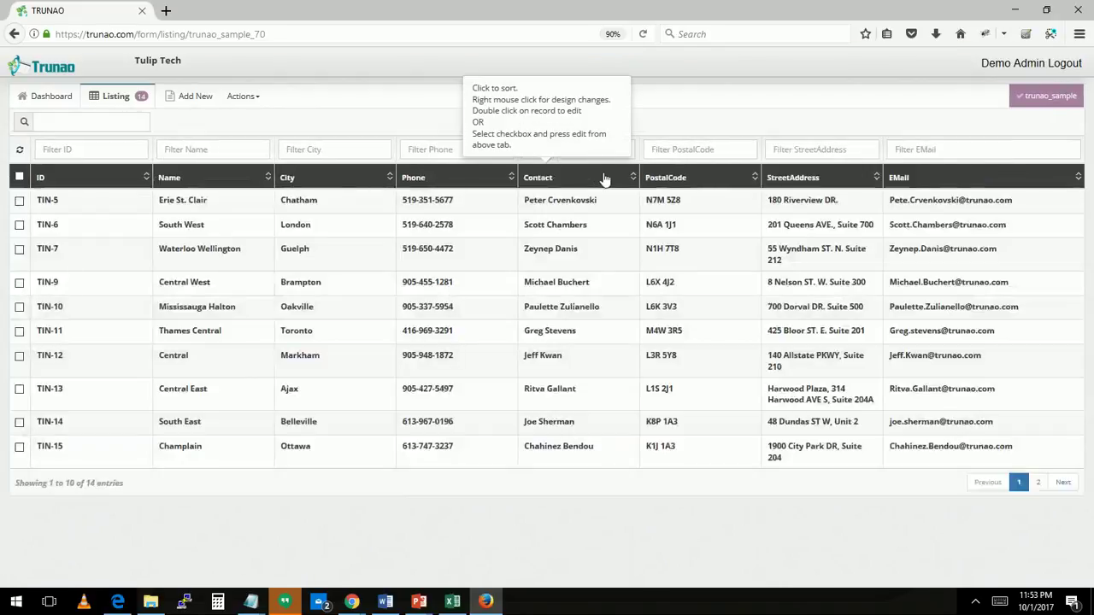
right_click(418, 182)
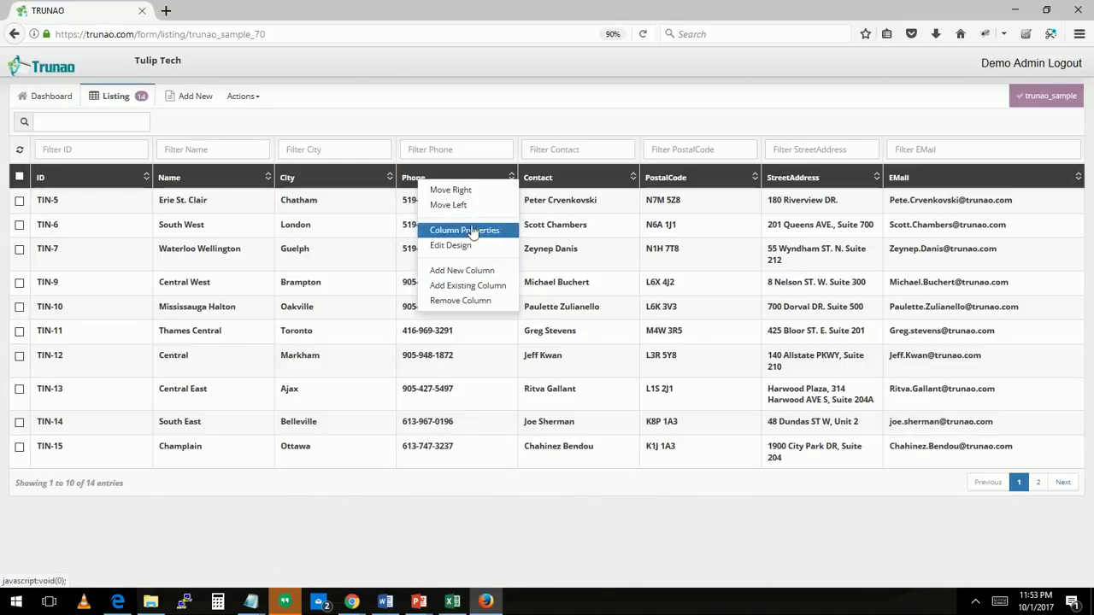
right_click(289, 180)
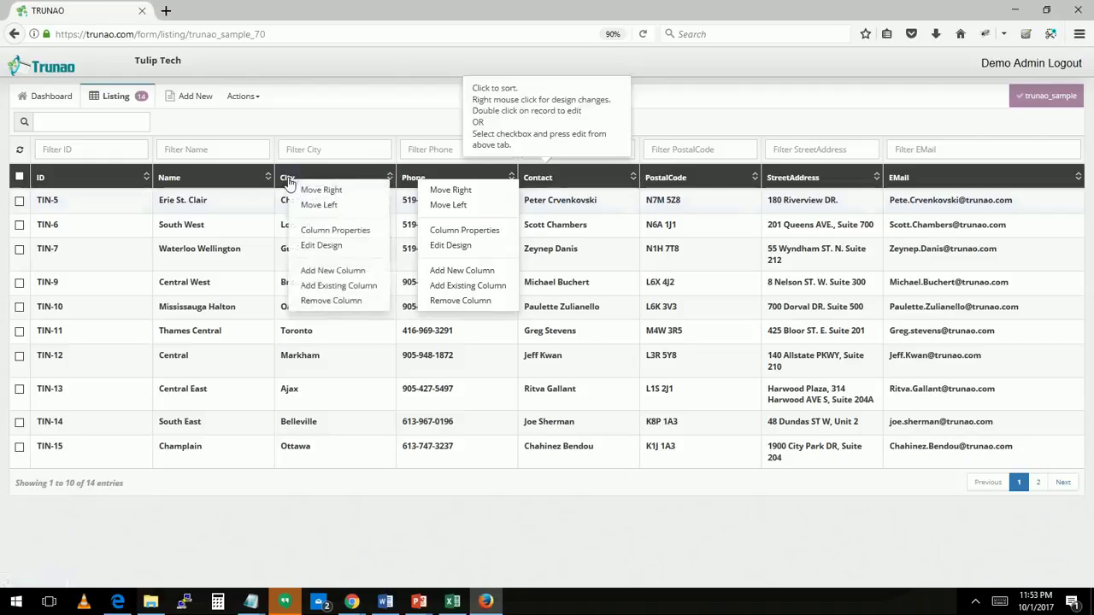
left_click(318, 233)
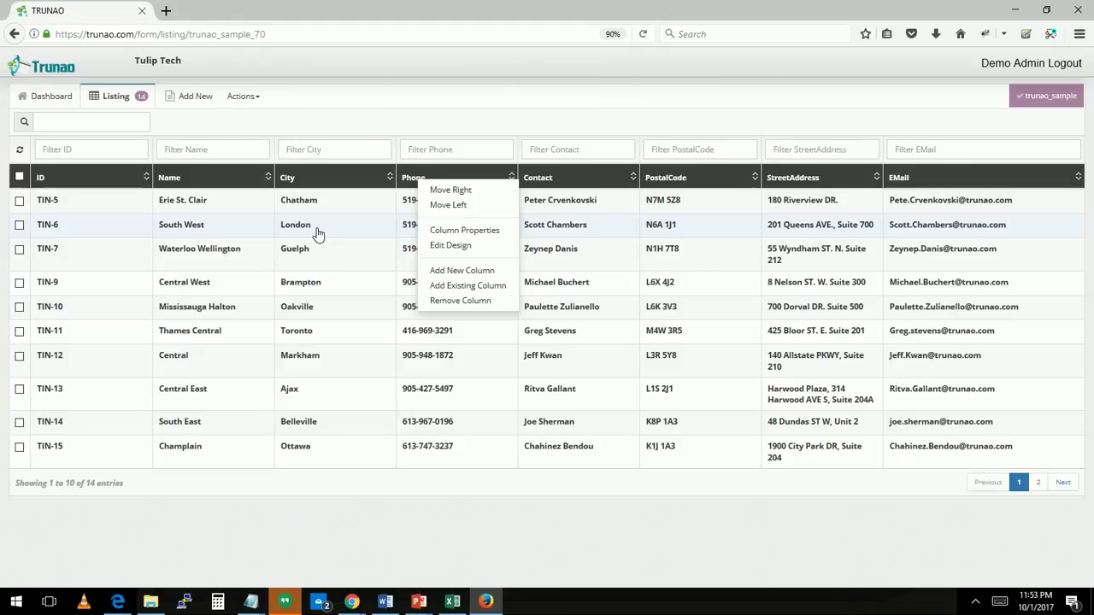
left_click(318, 232)
right_click(289, 182)
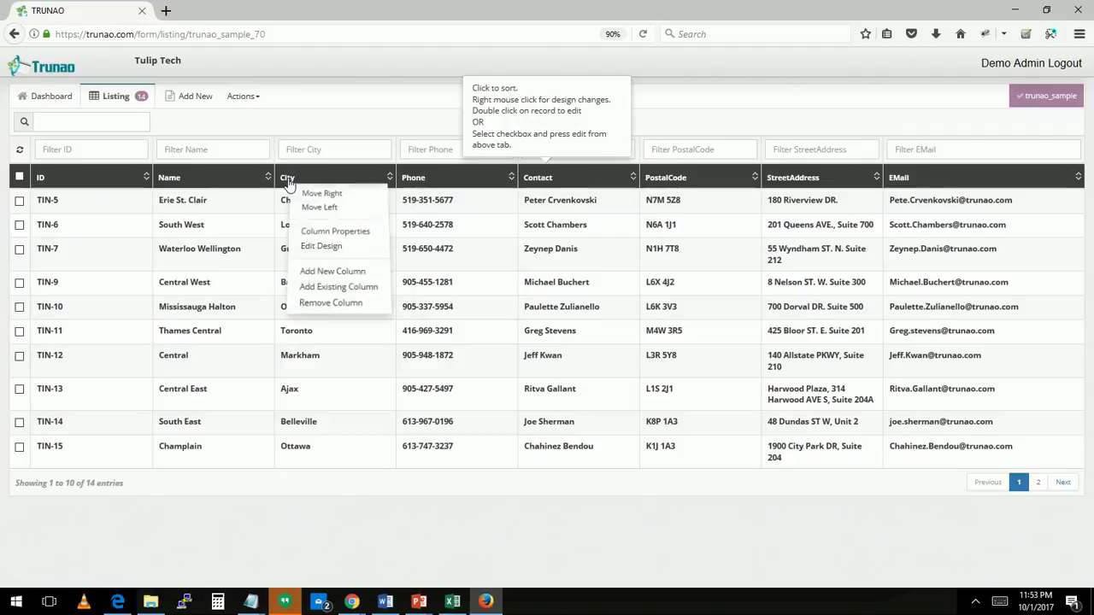
Change the City column to a Dropdown field and add Sample as a new choice
left_click(313, 232)
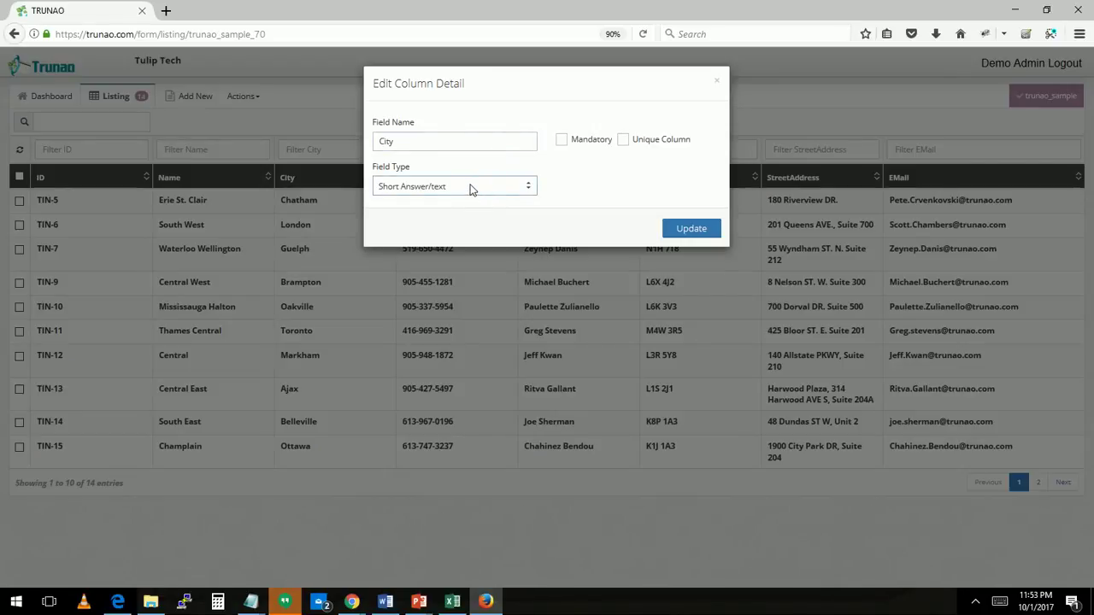
left_click(469, 188)
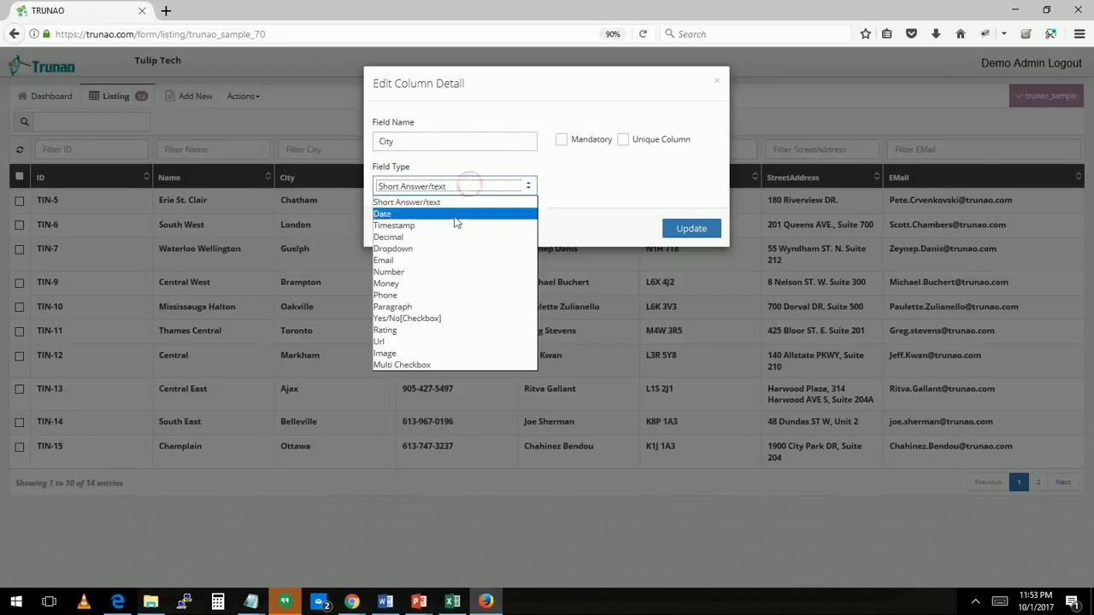
left_click(456, 198)
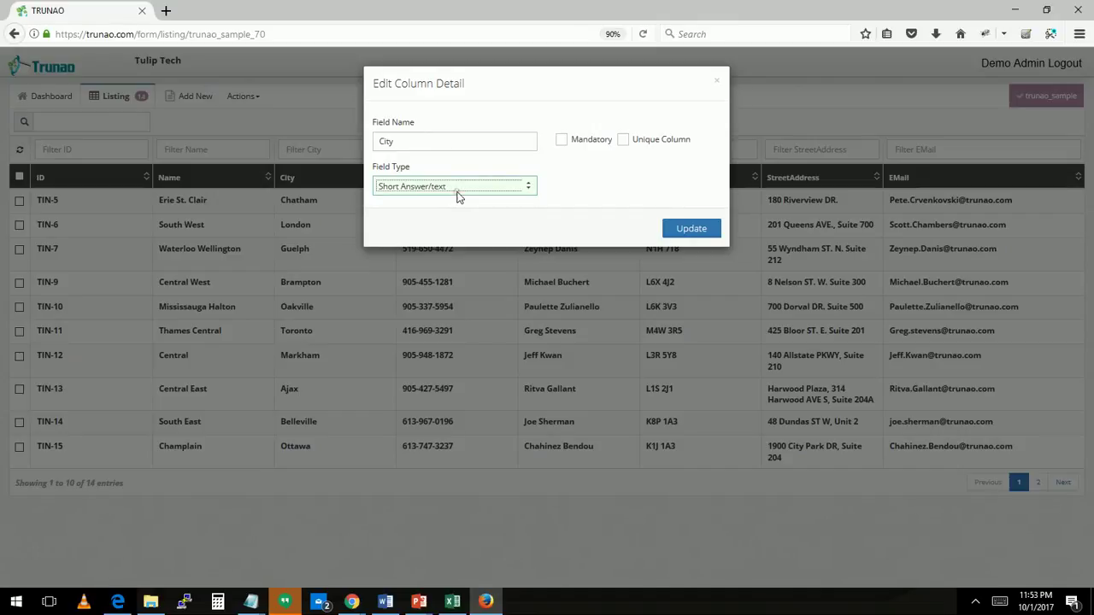
left_click(456, 192)
left_click(430, 249)
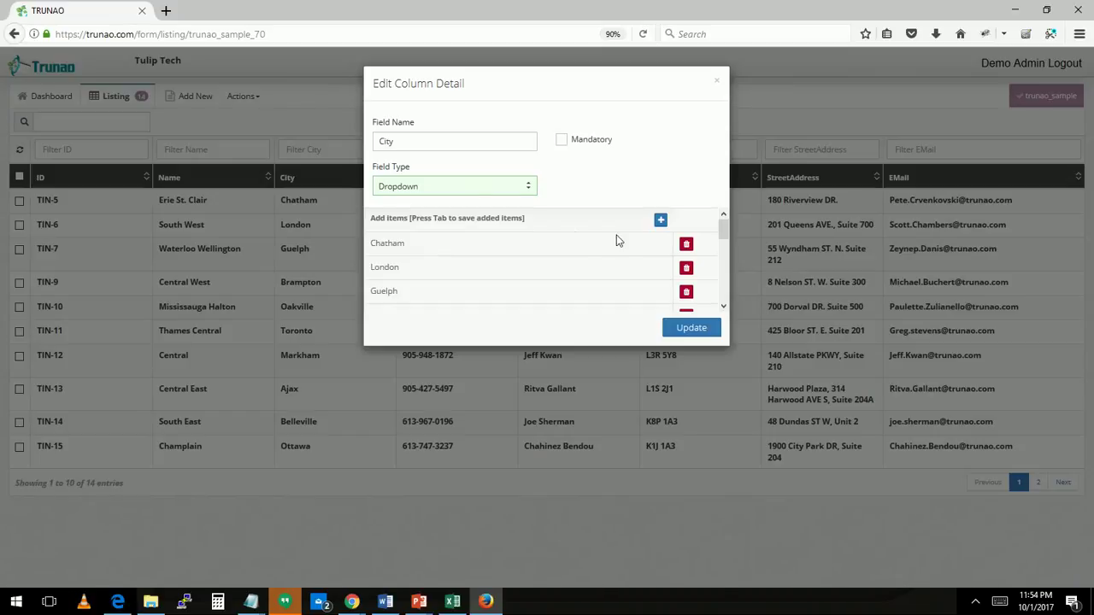
left_click(660, 223)
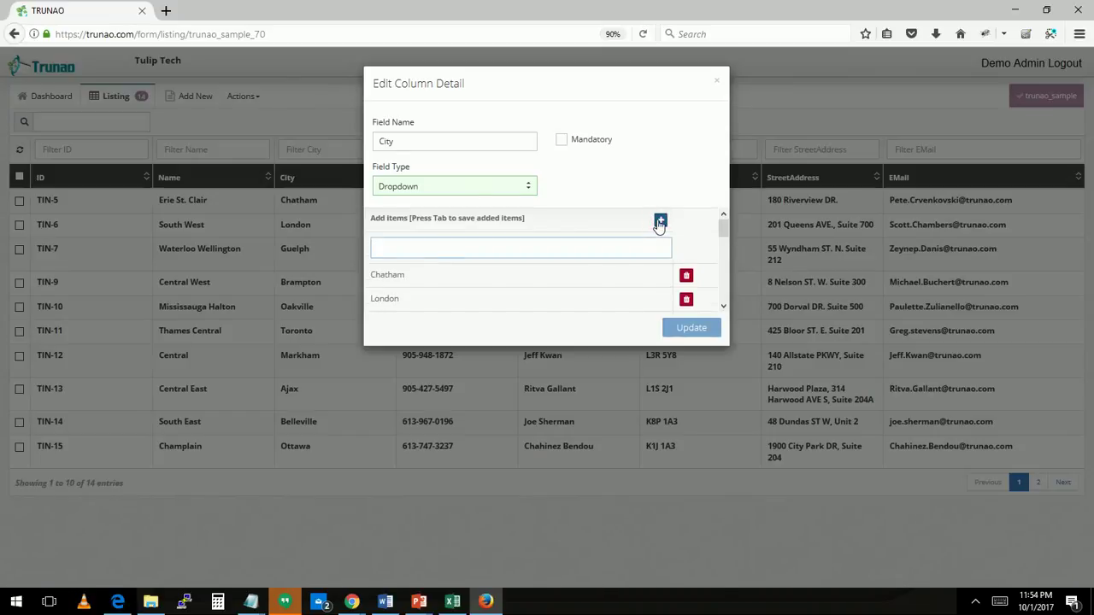
type("Sample")
key("Tab")
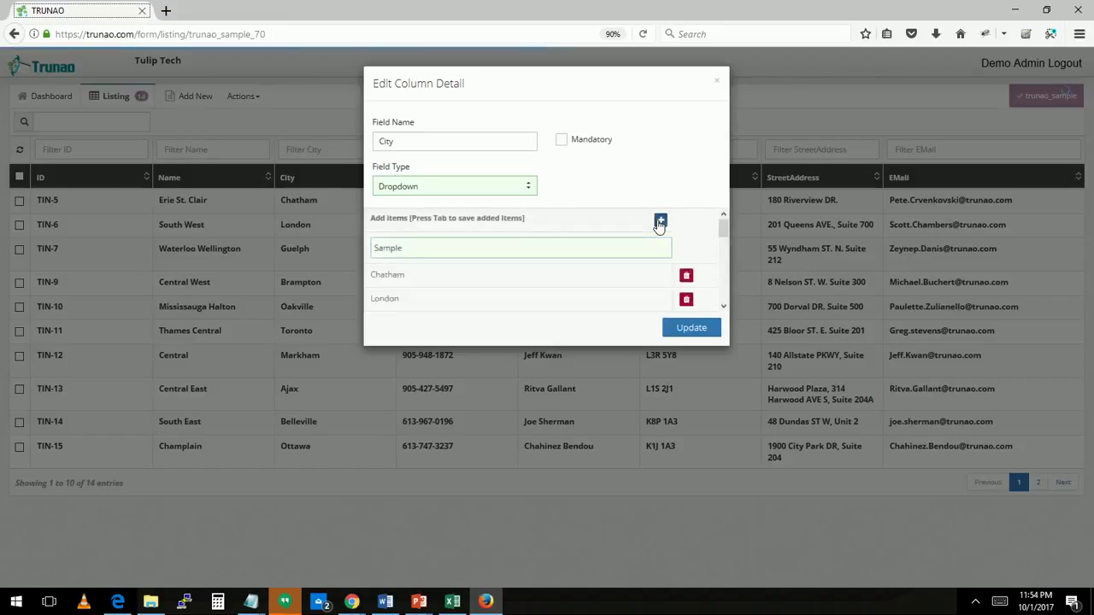
left_click(697, 329)
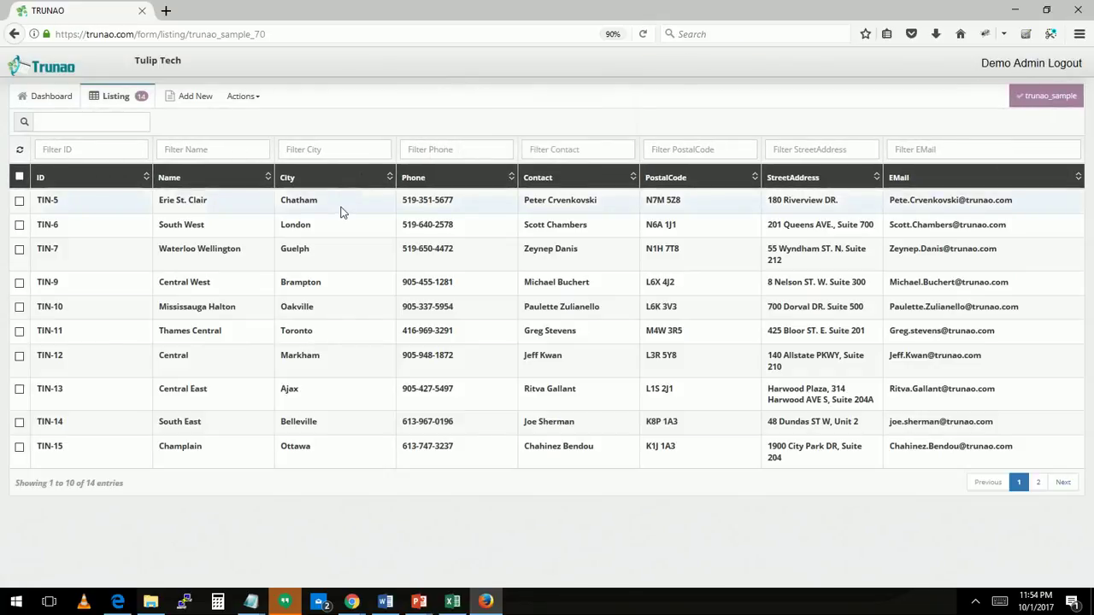
Edit record TIN-5 and change its City from Chatham to Sample
double_click(341, 208)
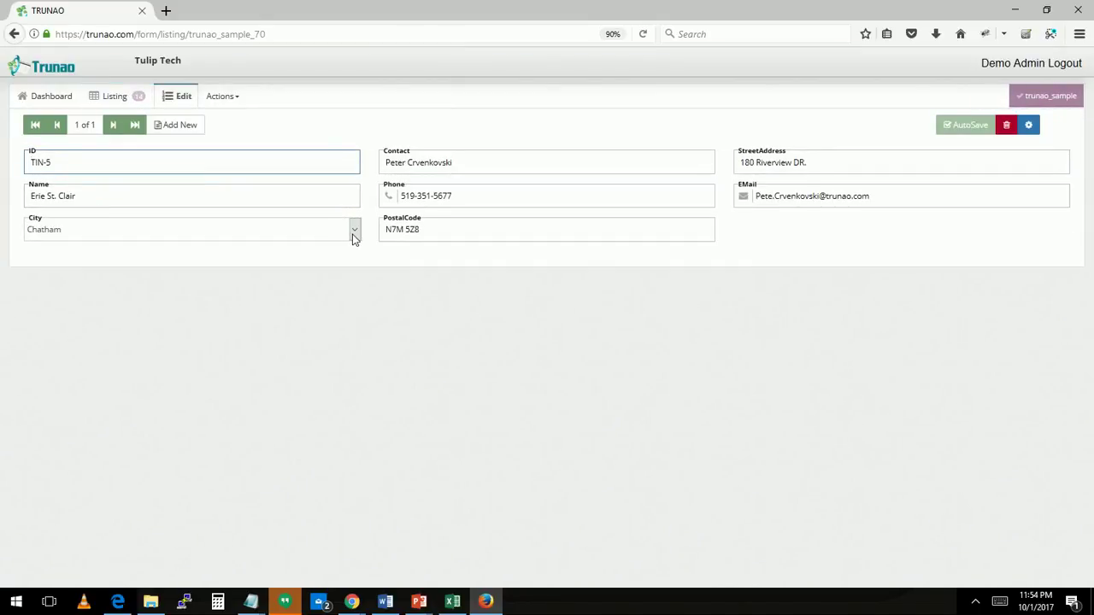
left_click(354, 231)
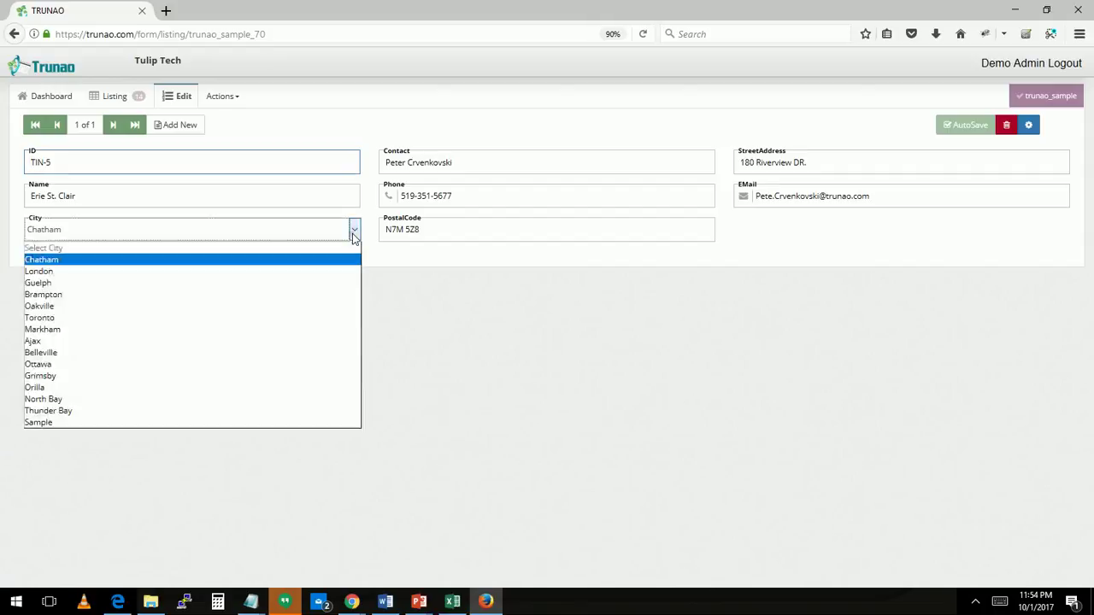
left_click(193, 422)
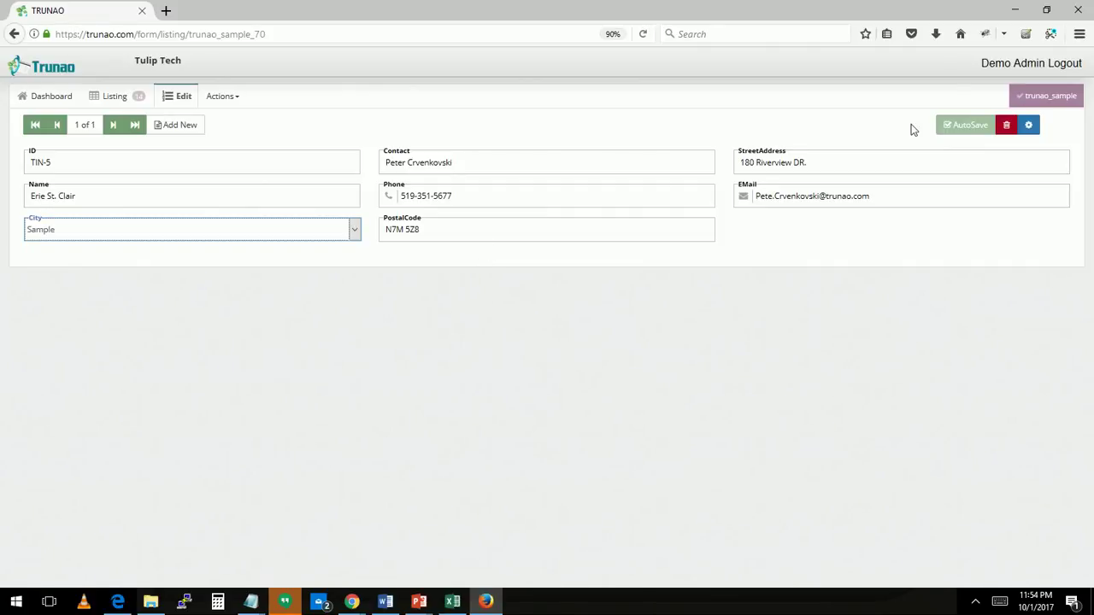
In the layout designer, place City above Name and PostalCode above Phone, then return to the forms list
left_click(1029, 126)
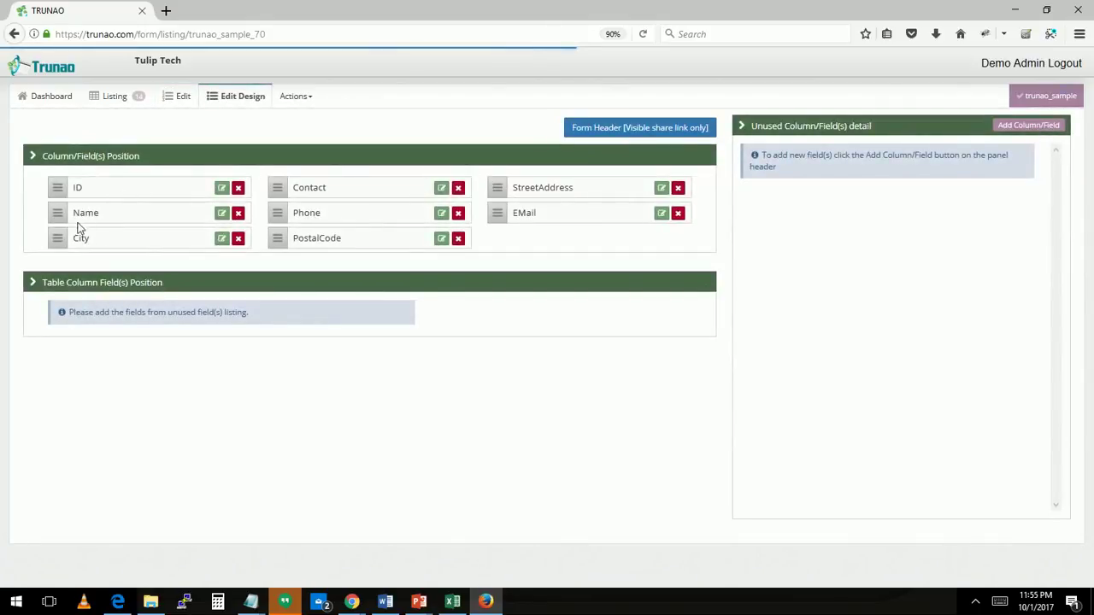
mouse_move(63, 233)
left_mouse_down()
mouse_move(63, 245)
mouse_move(61, 214)
left_mouse_up()
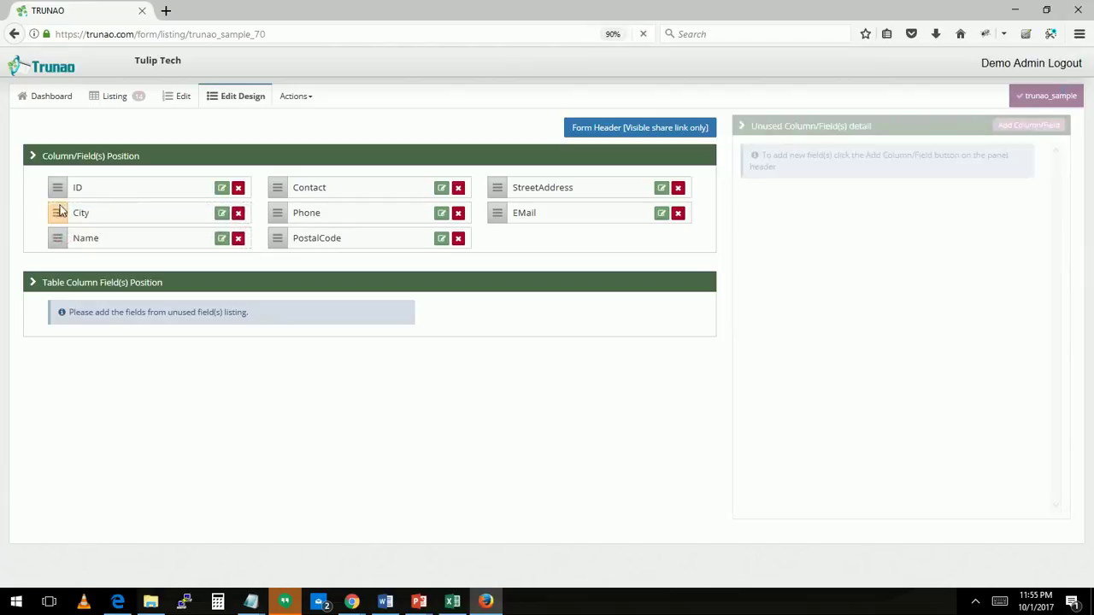
left_click_drag(277, 237, 275, 214)
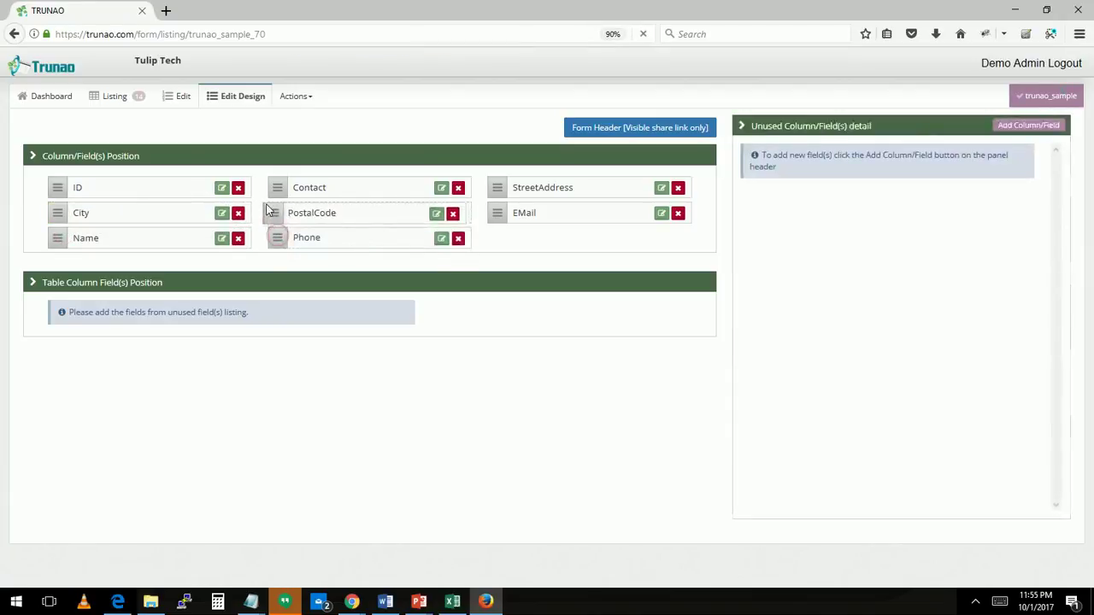
left_click(179, 100)
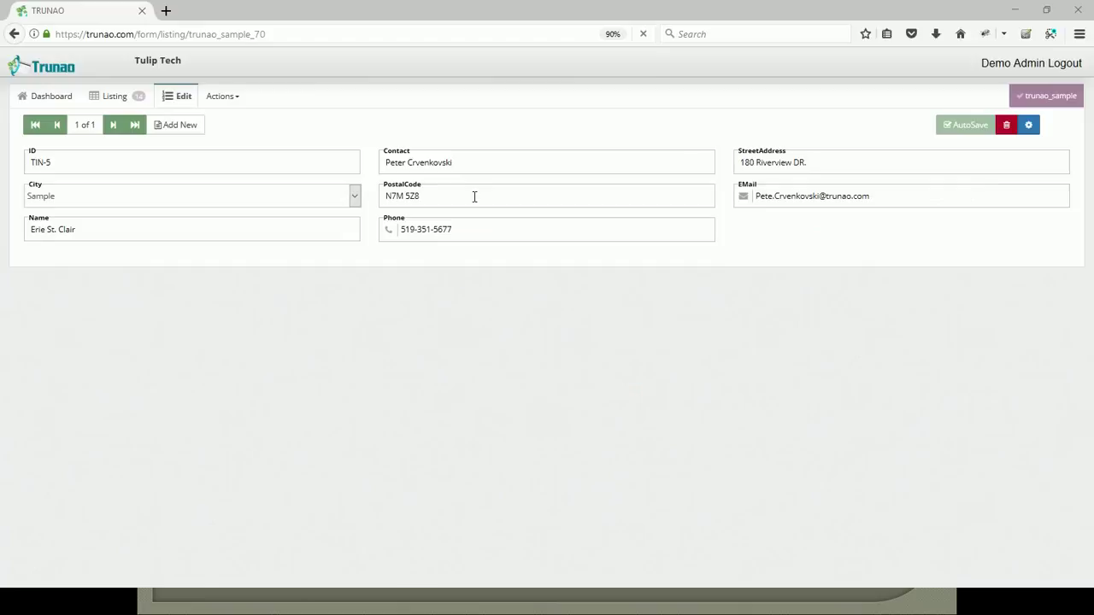
left_click(54, 99)
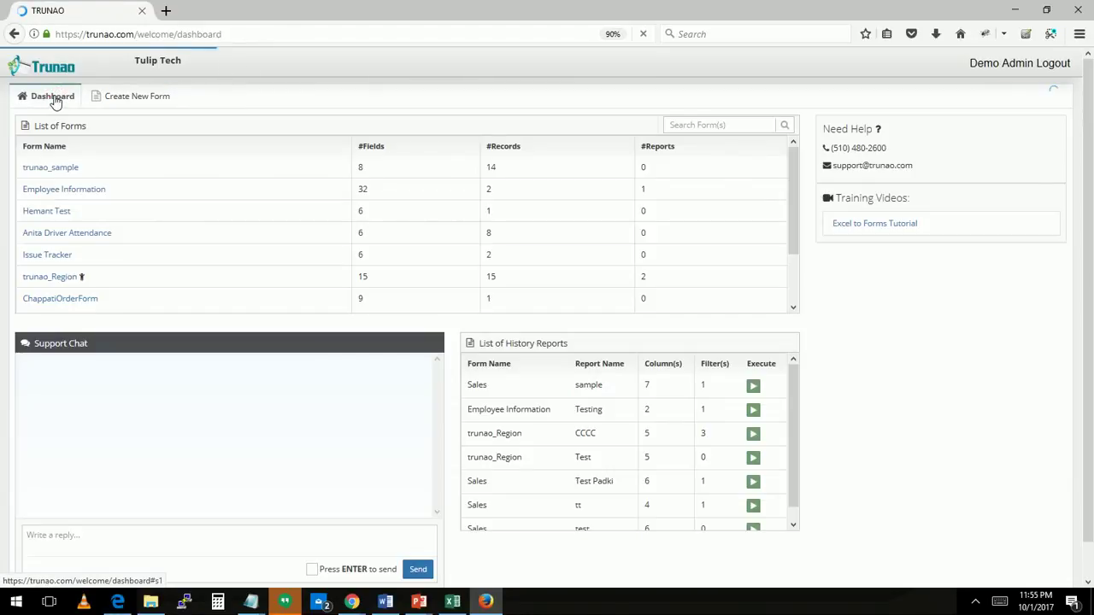
Build a new form from the Employee Information template, replacing the existing Employee Information form
left_click(129, 98)
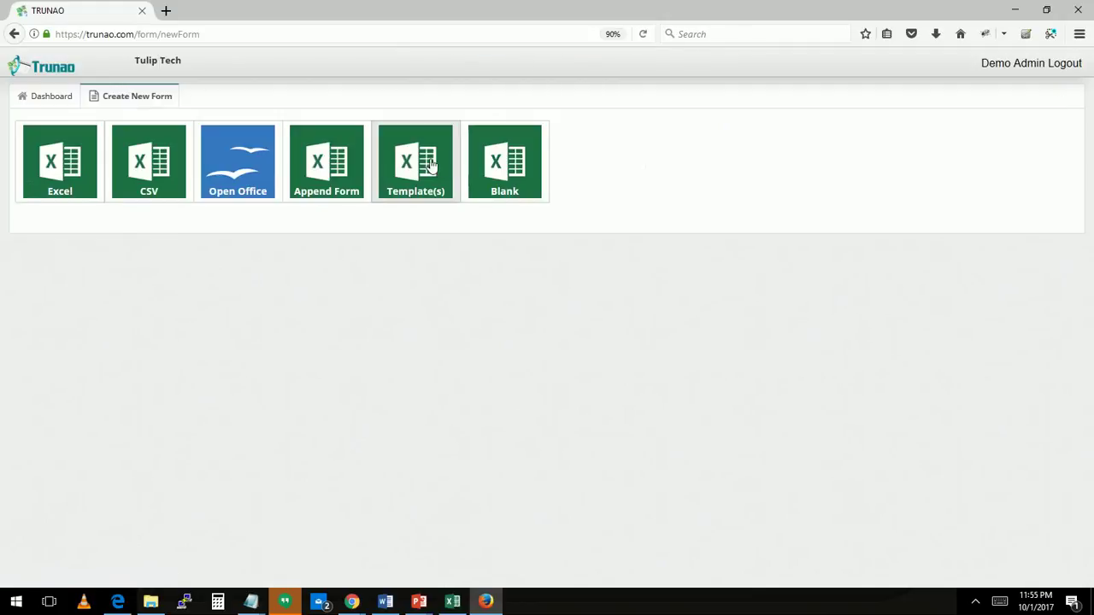
left_click(431, 164)
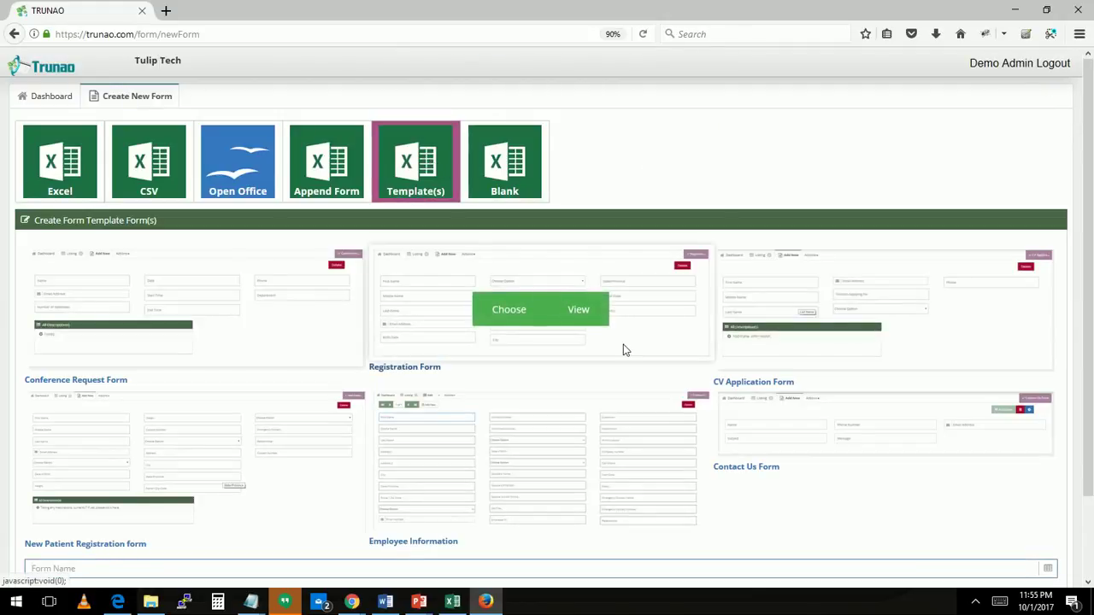
mouse_move(526, 494)
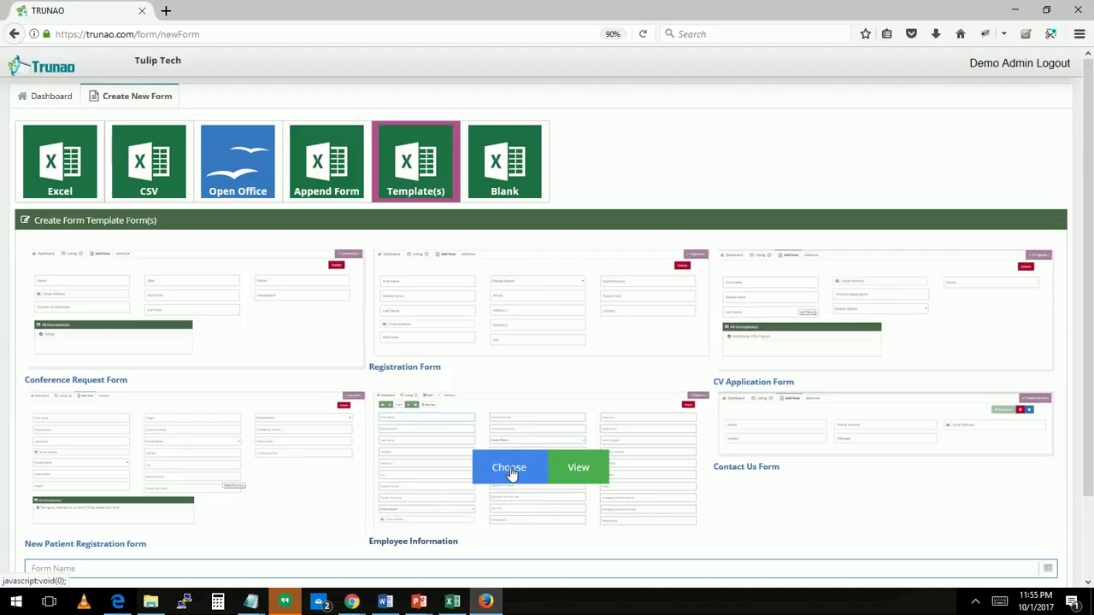
left_click(510, 469)
scroll(510, 471, "down", 2)
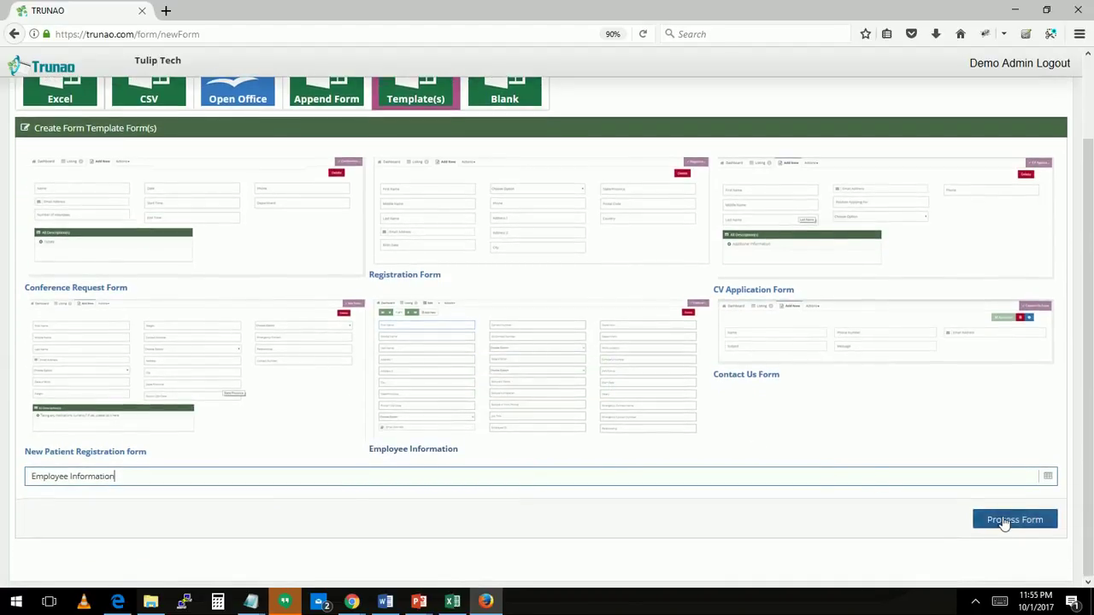
left_click(997, 522)
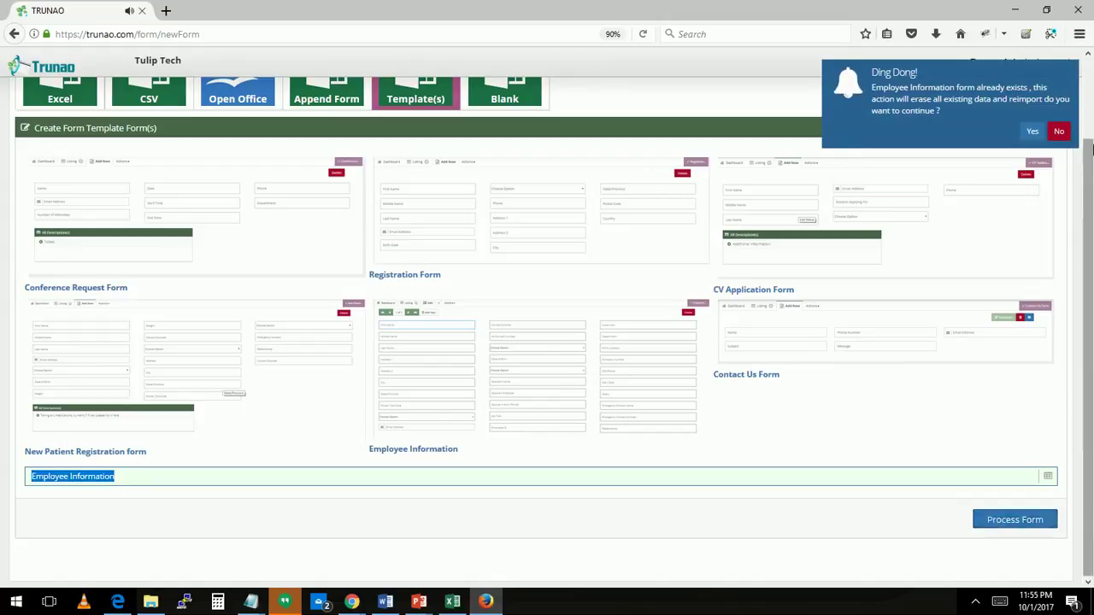
left_click(1032, 132)
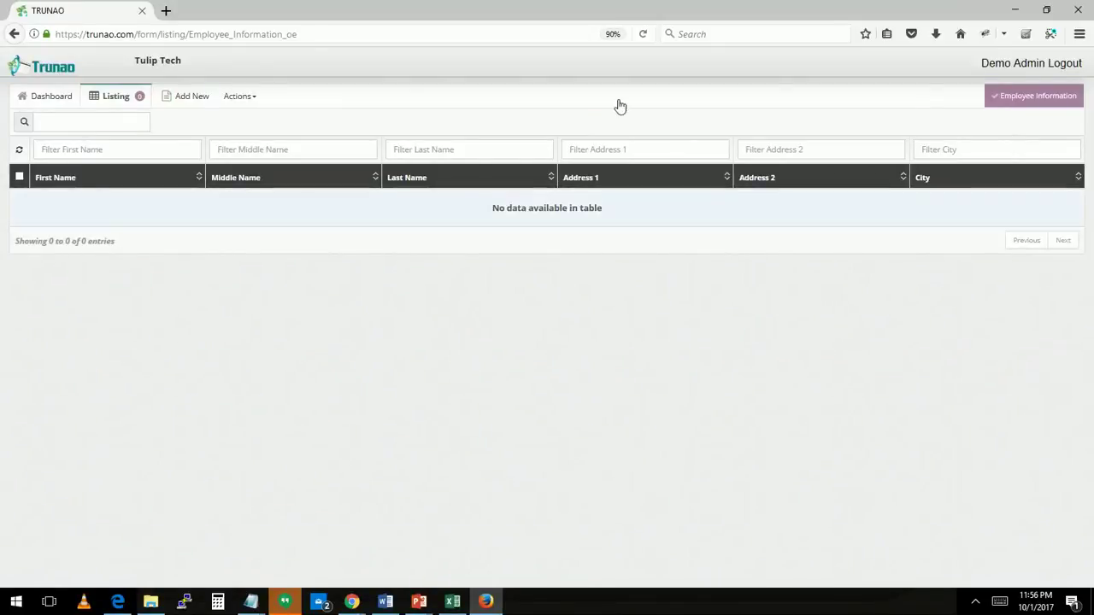
Add a Score column of Rating type using smiley-face icons after City
right_click(920, 183)
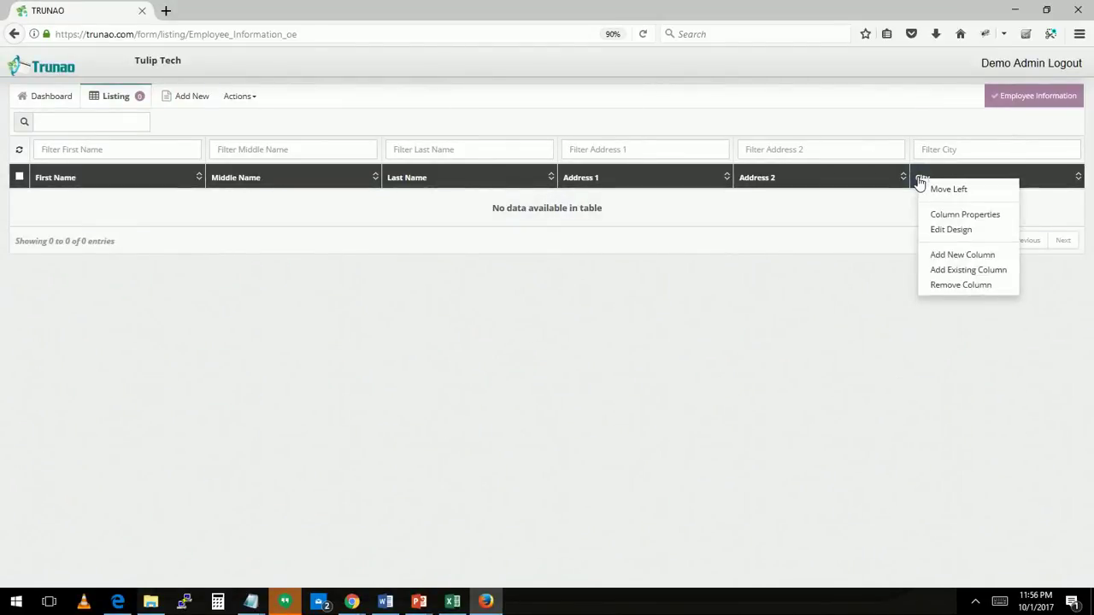
left_click(947, 254)
left_click(472, 168)
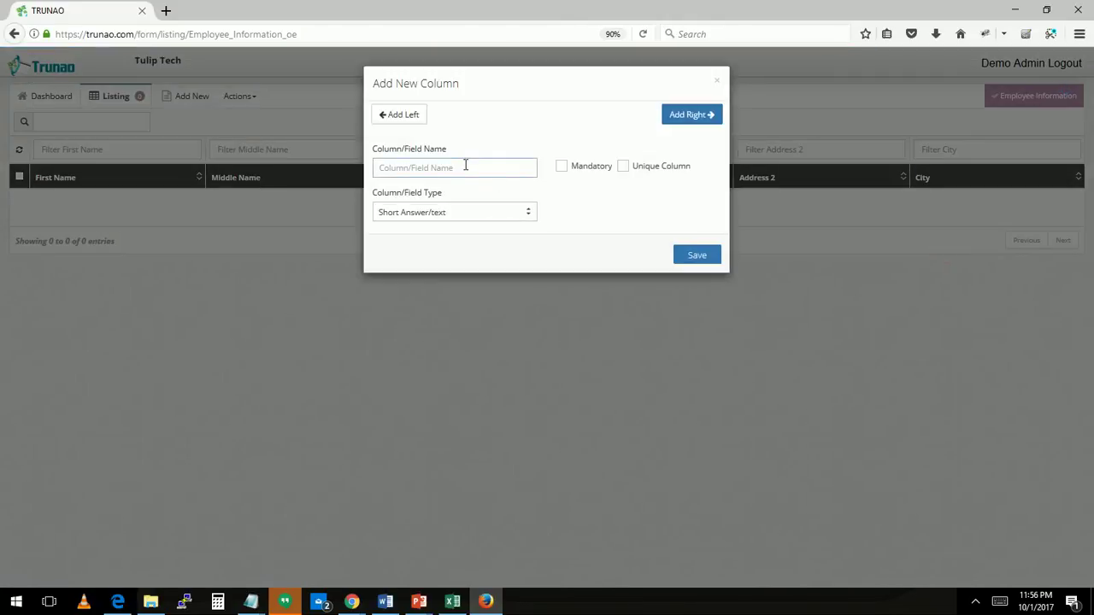
type("Score")
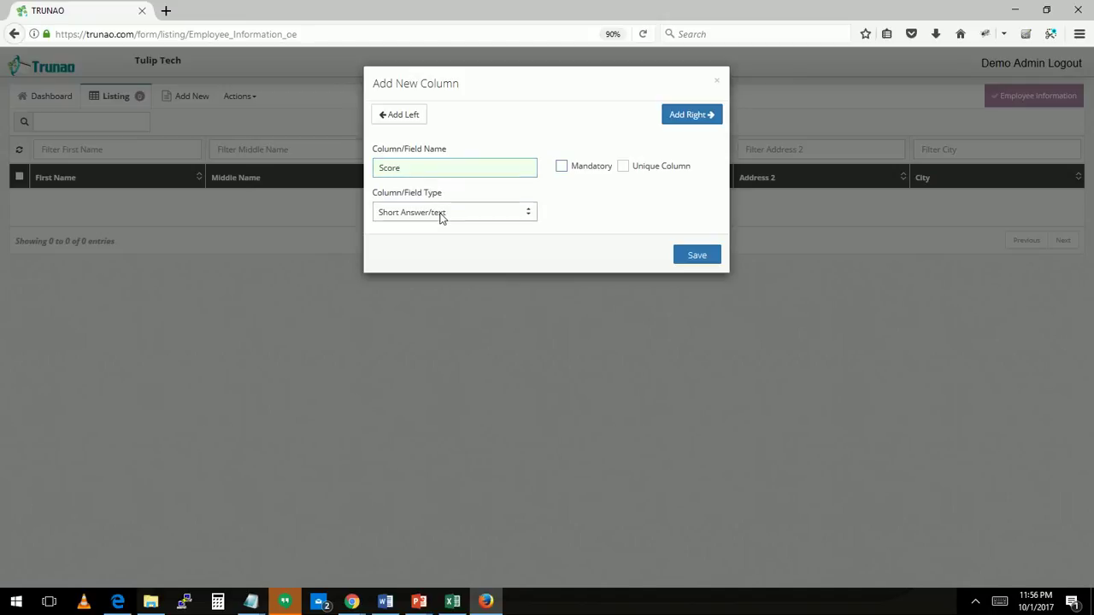
left_click(440, 214)
left_click(404, 369)
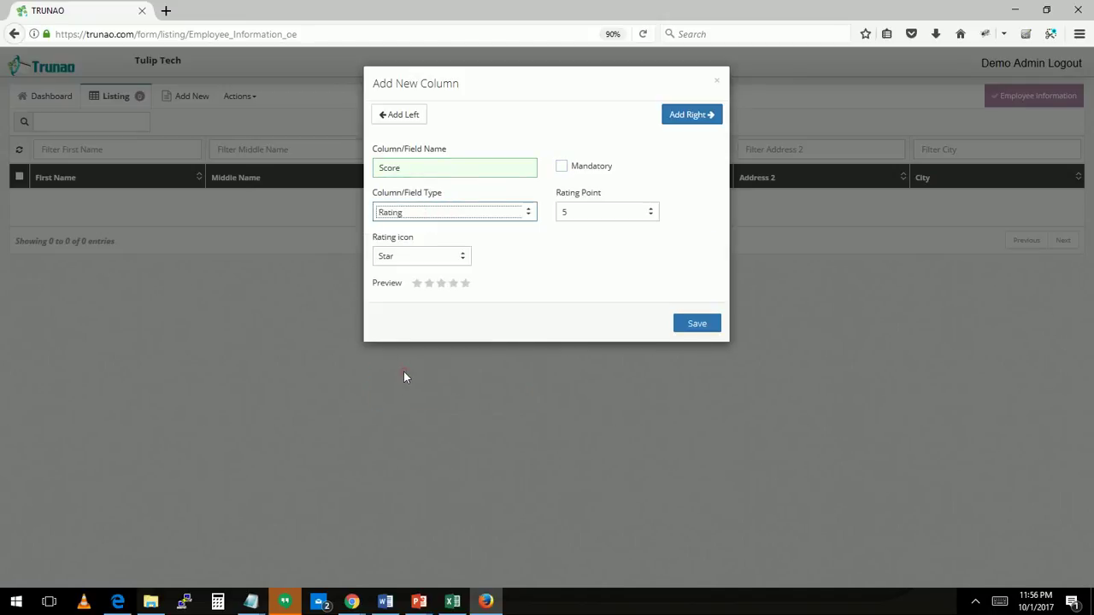
left_click(461, 255)
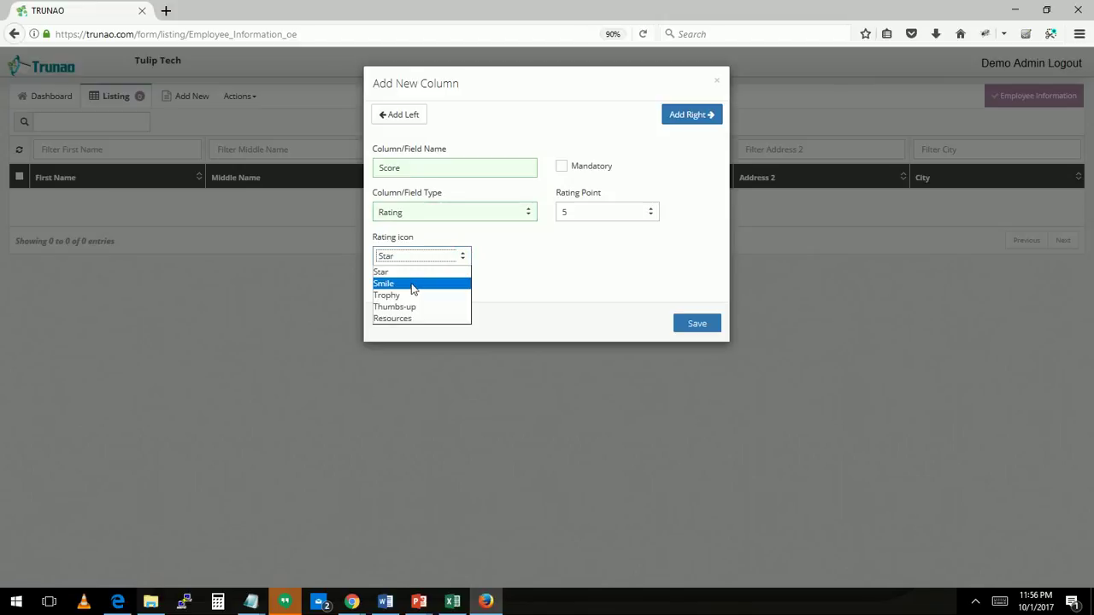
left_click(413, 285)
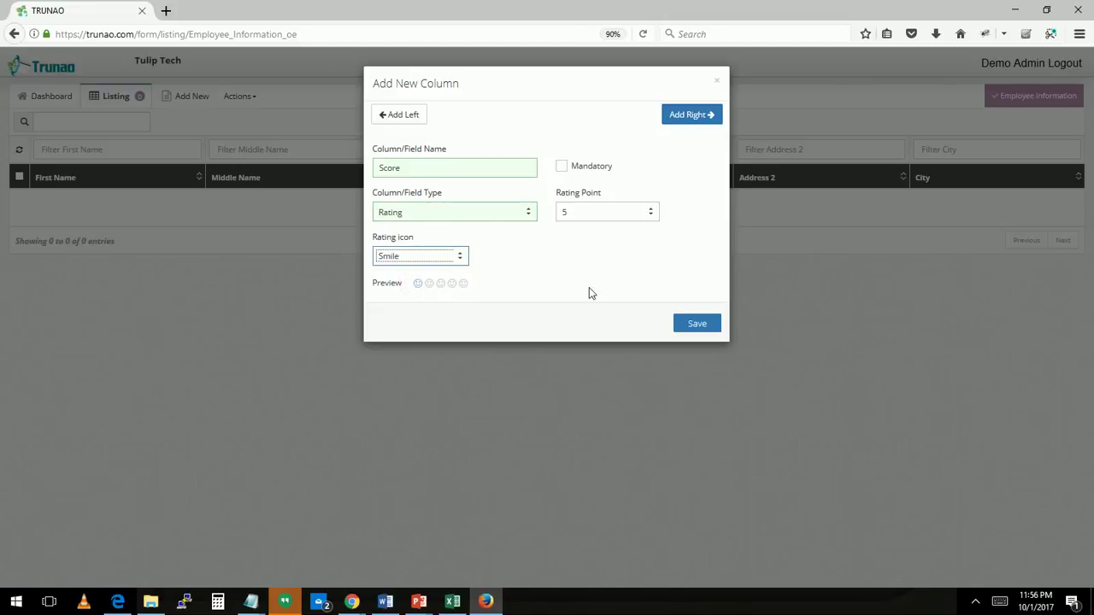
left_click(694, 324)
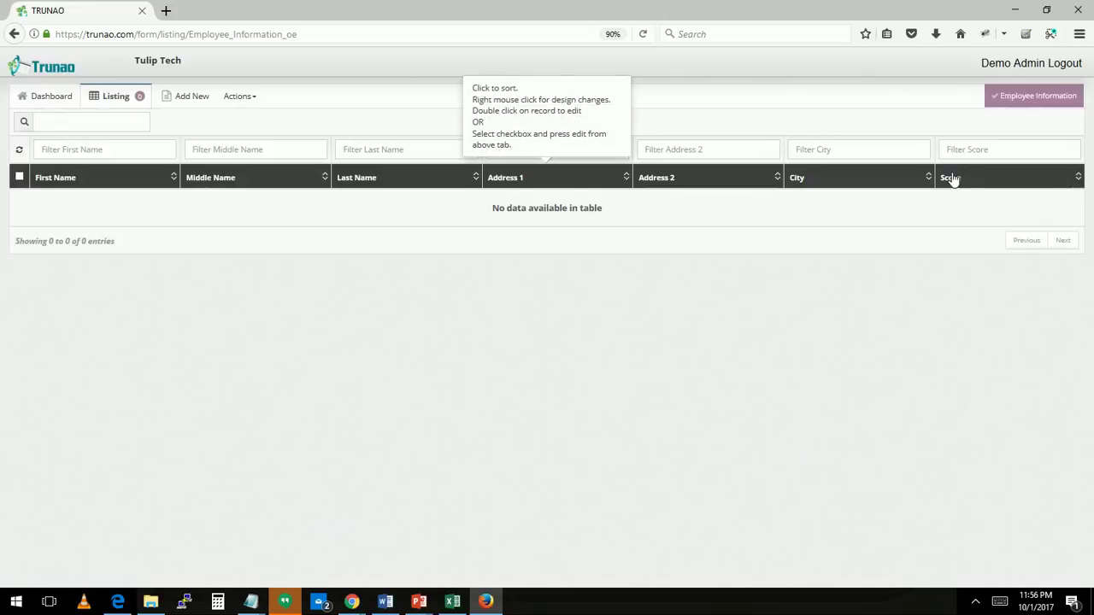
right_click(952, 178)
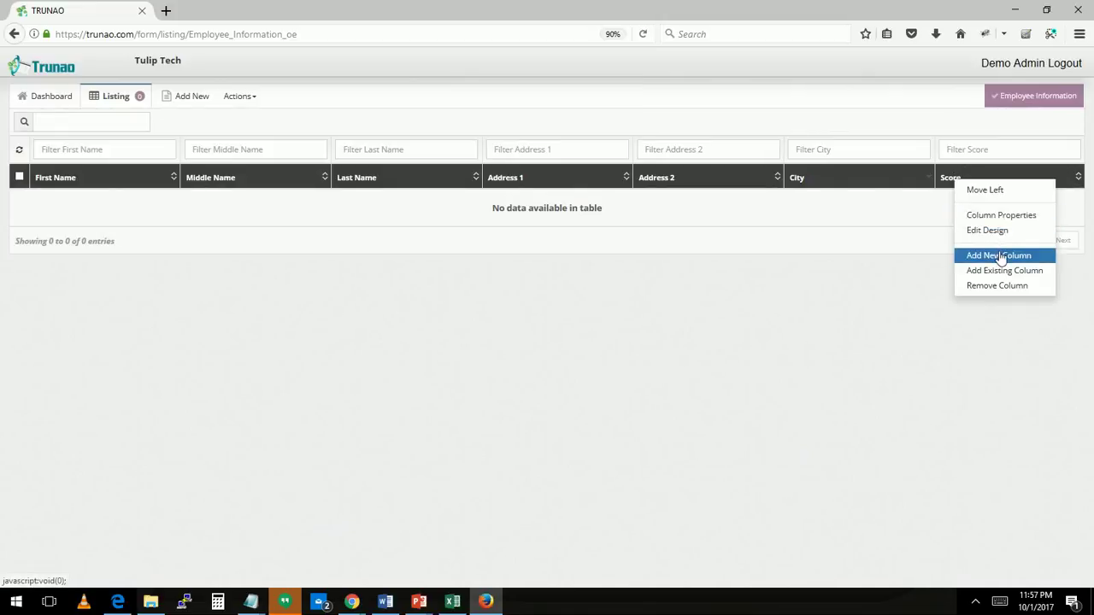
Add a User Photo column of Image type after Score
left_click(999, 254)
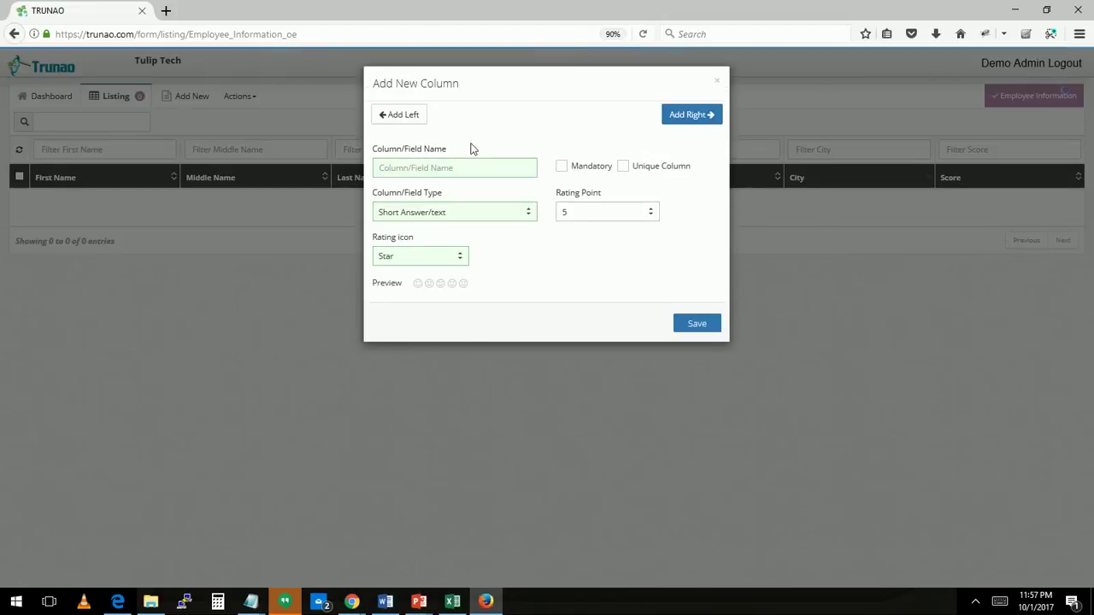
left_click(470, 166)
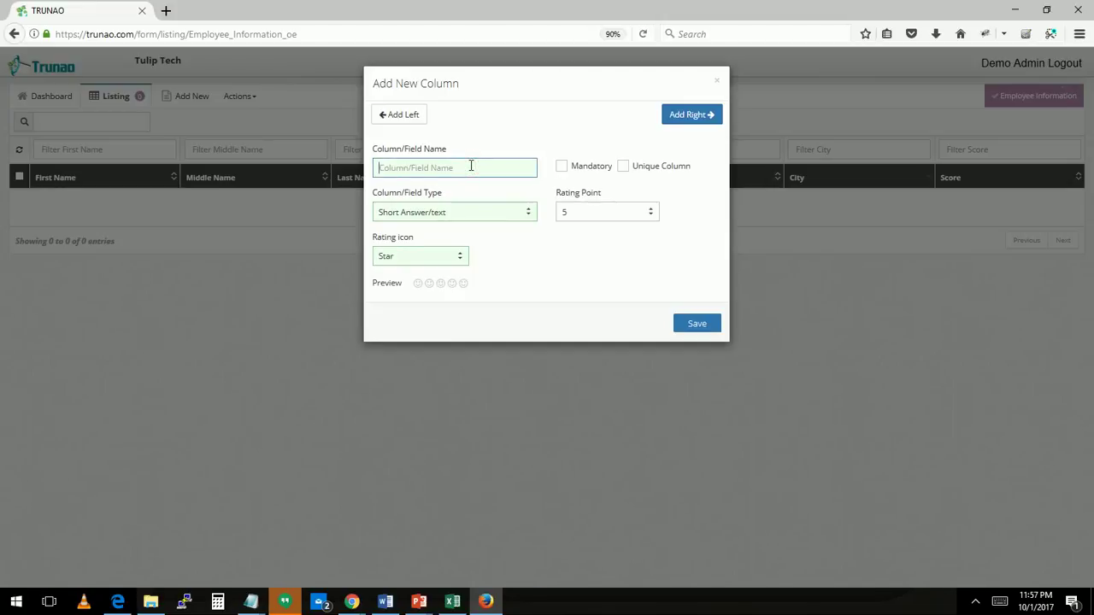
type("User")
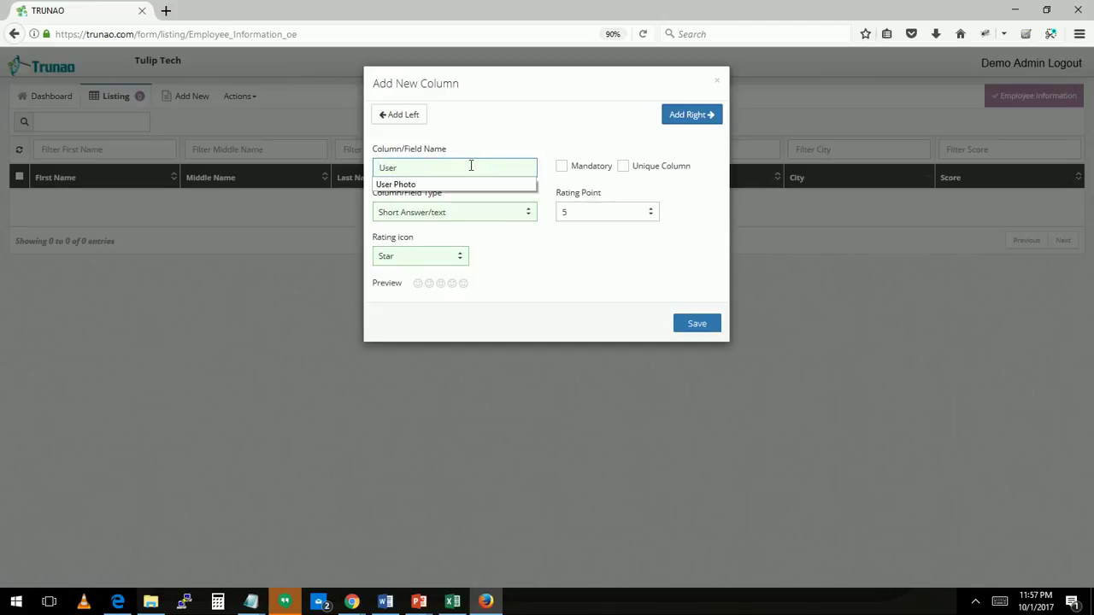
type(" Photo")
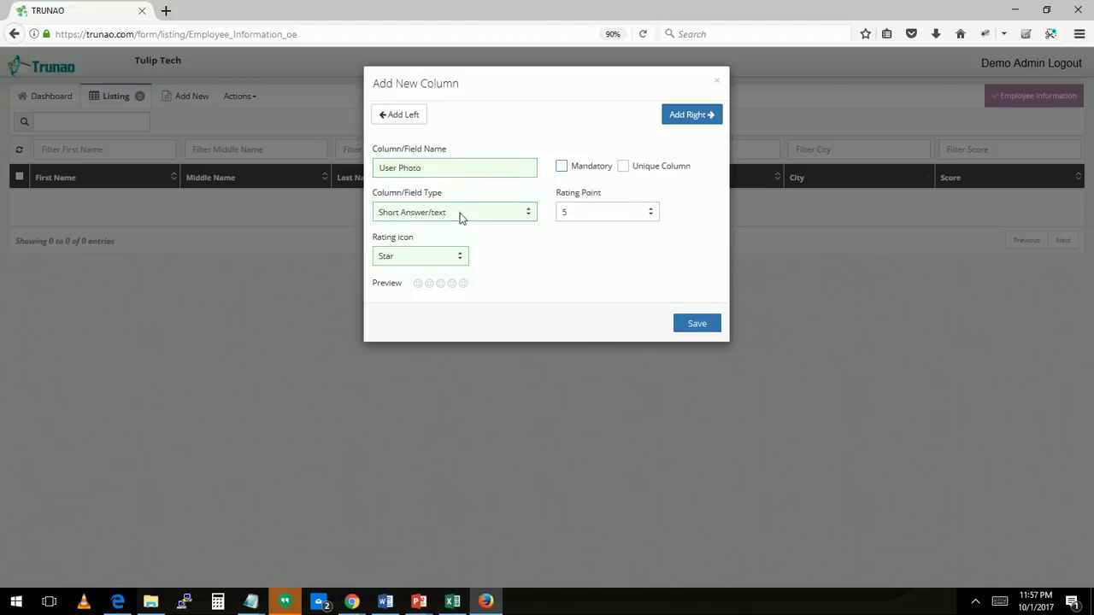
right_click(459, 213)
left_click(416, 214)
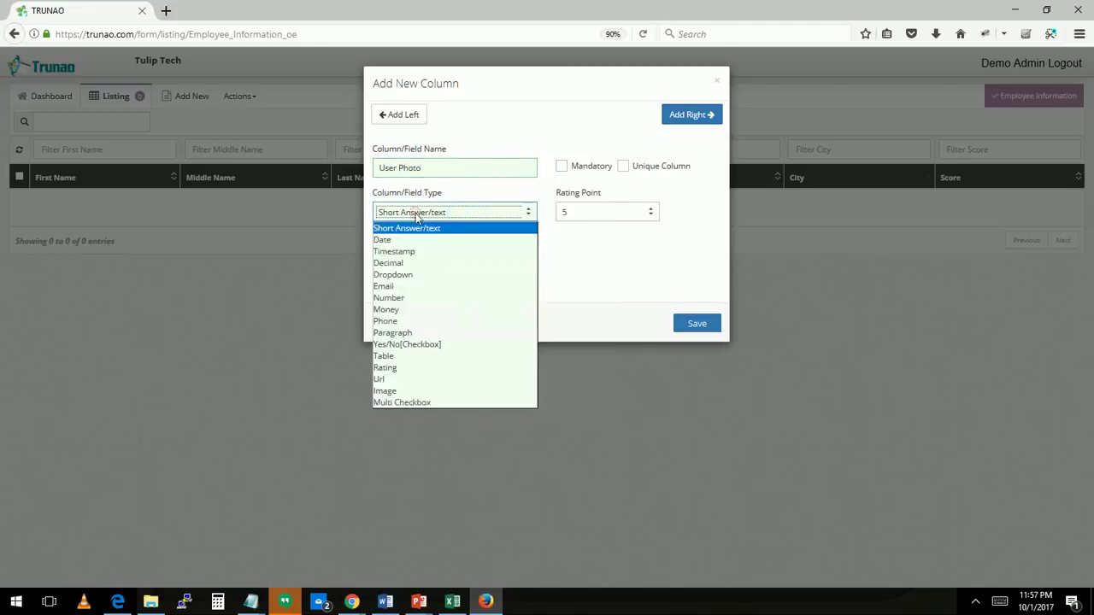
left_click(394, 390)
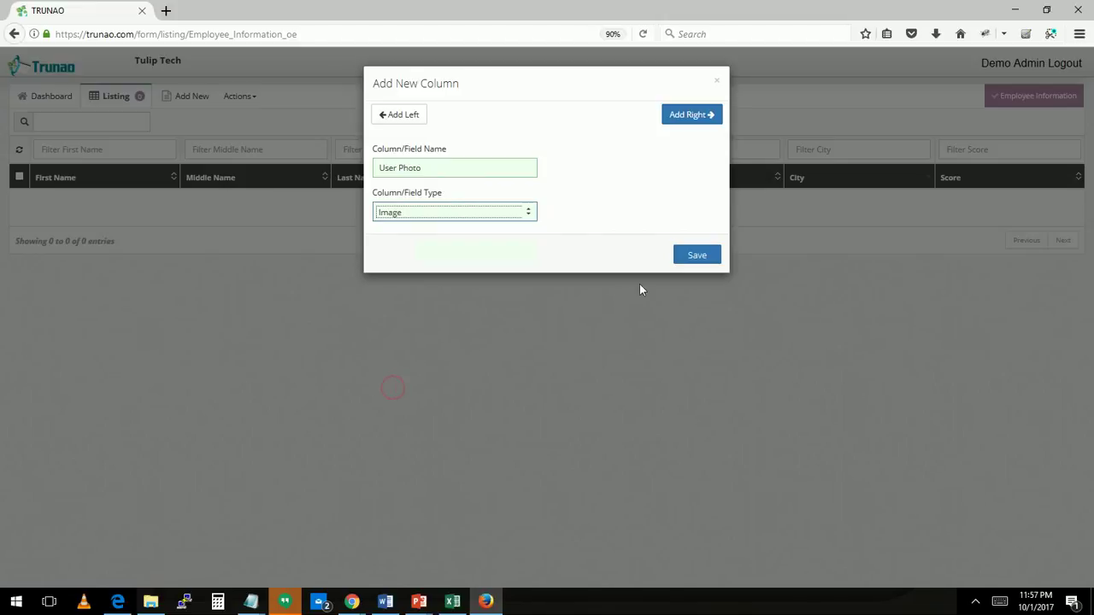
left_click(698, 257)
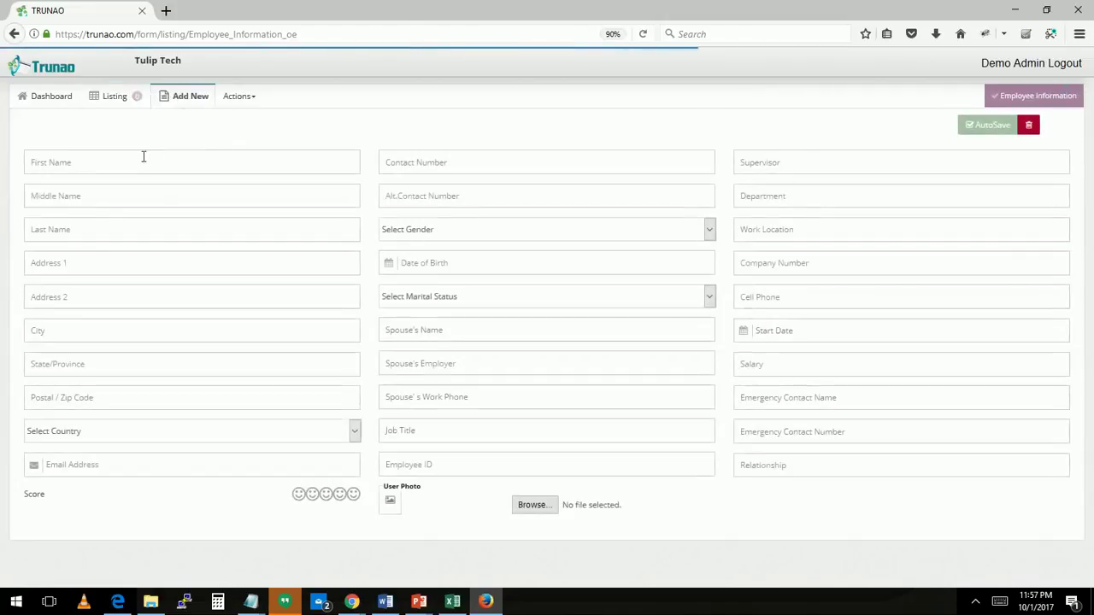
Start a new employee record and enter the employee's first, middle and last names
left_click(130, 160)
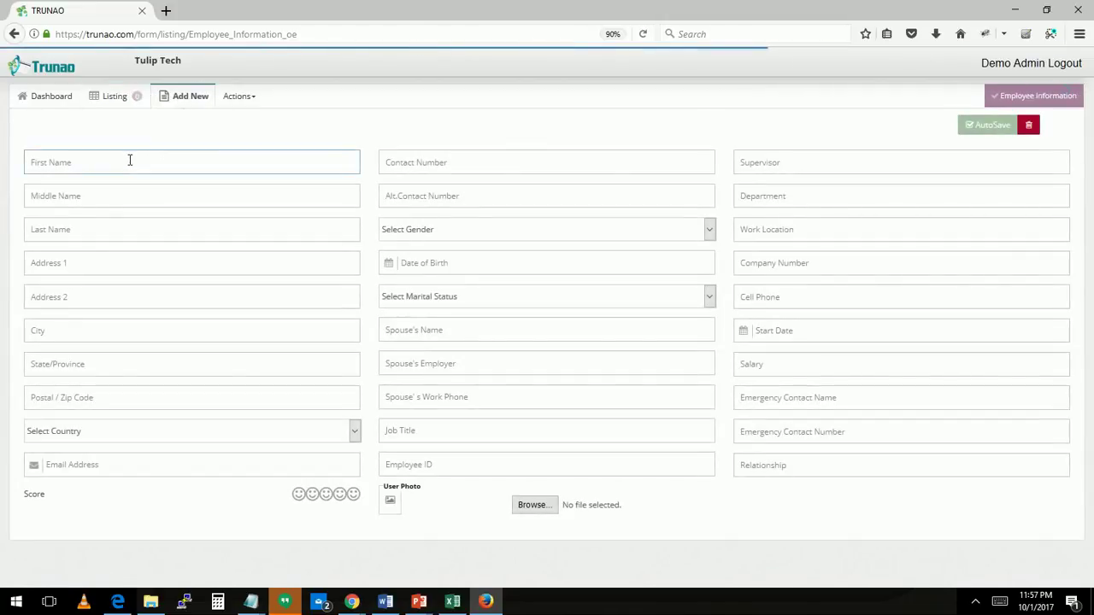
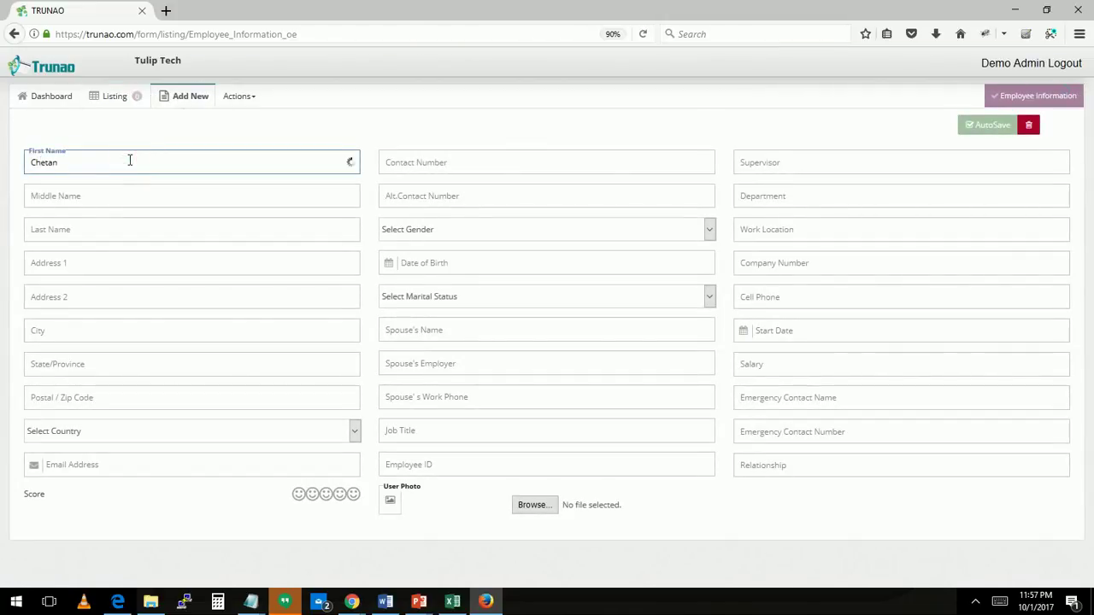
key("Tab")
key("Tab")
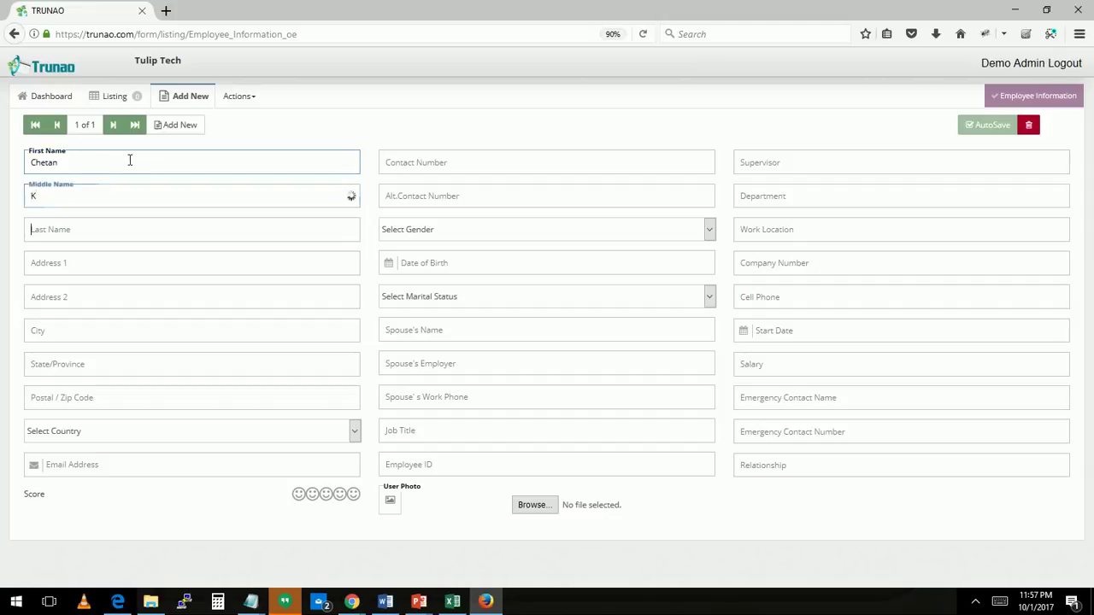
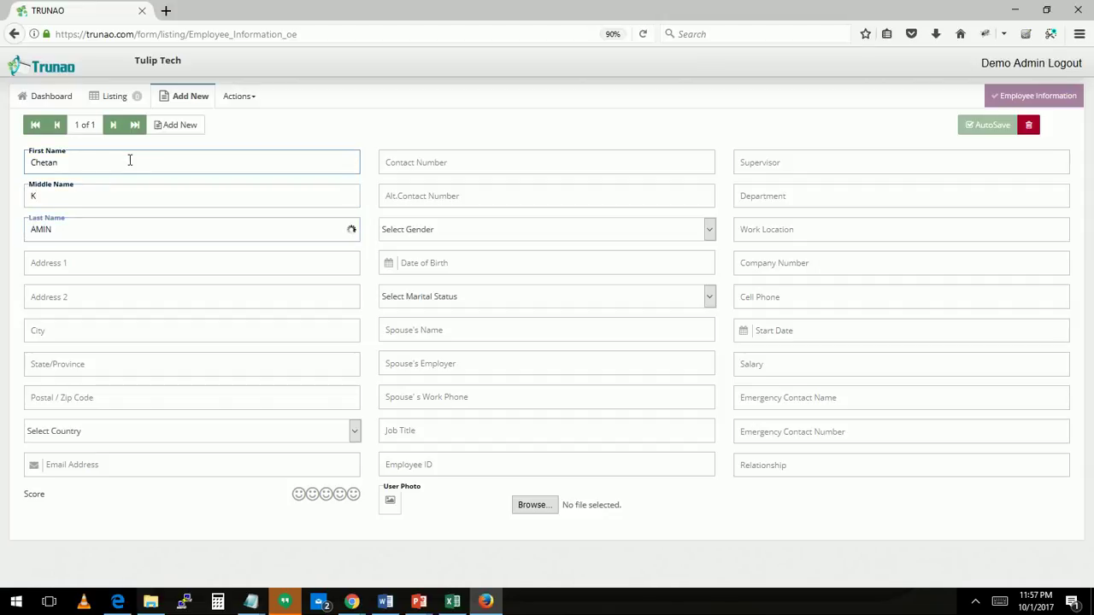
key("Tab")
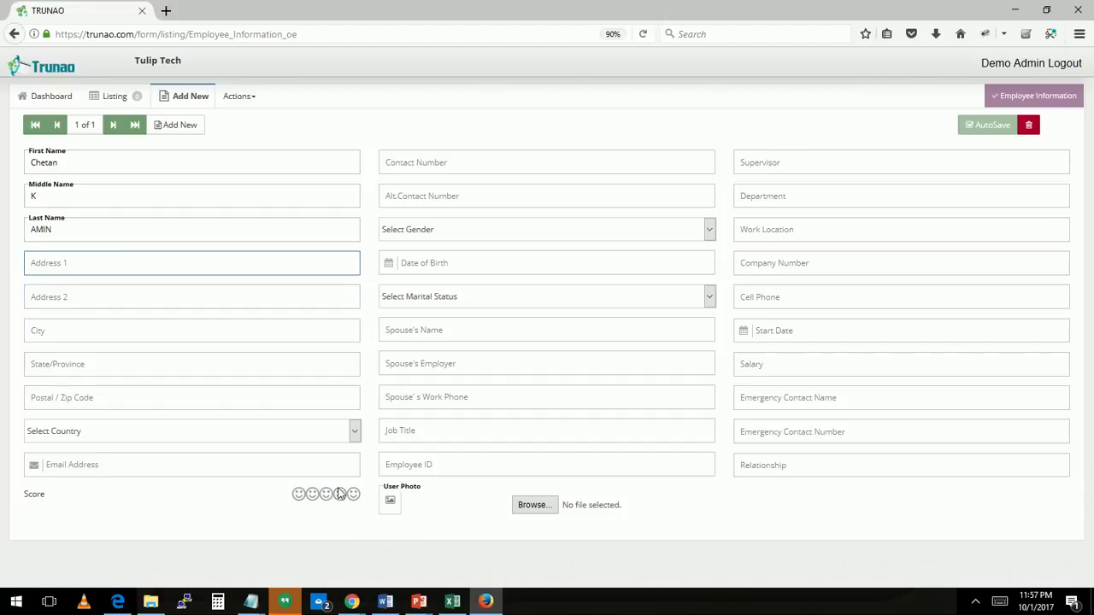
Give the employee a score rating, upload a photo, and return to the listing
left_click(340, 495)
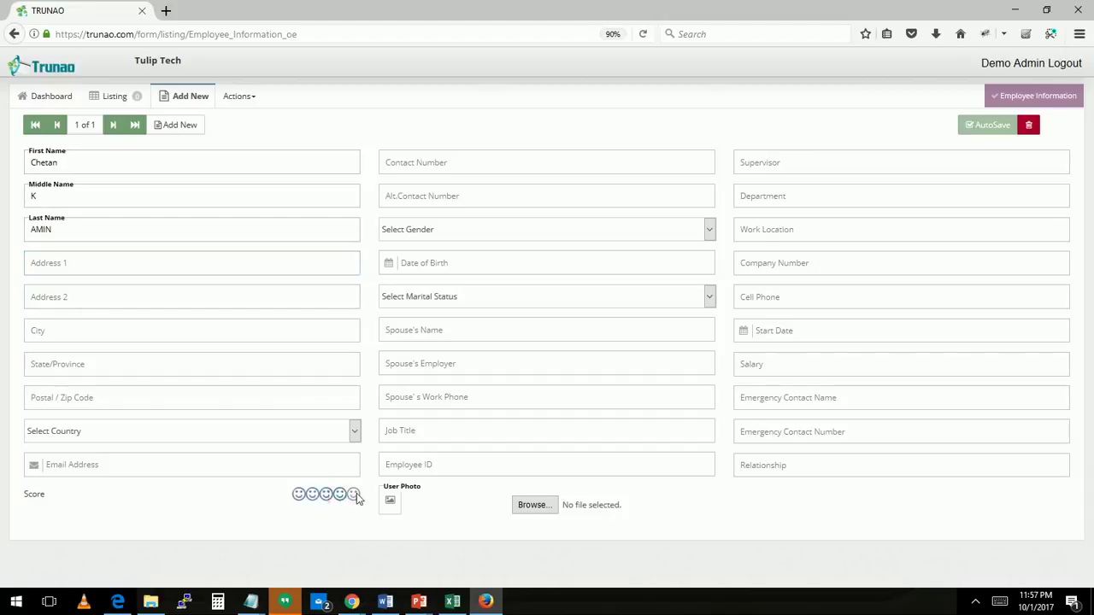
left_click(536, 509)
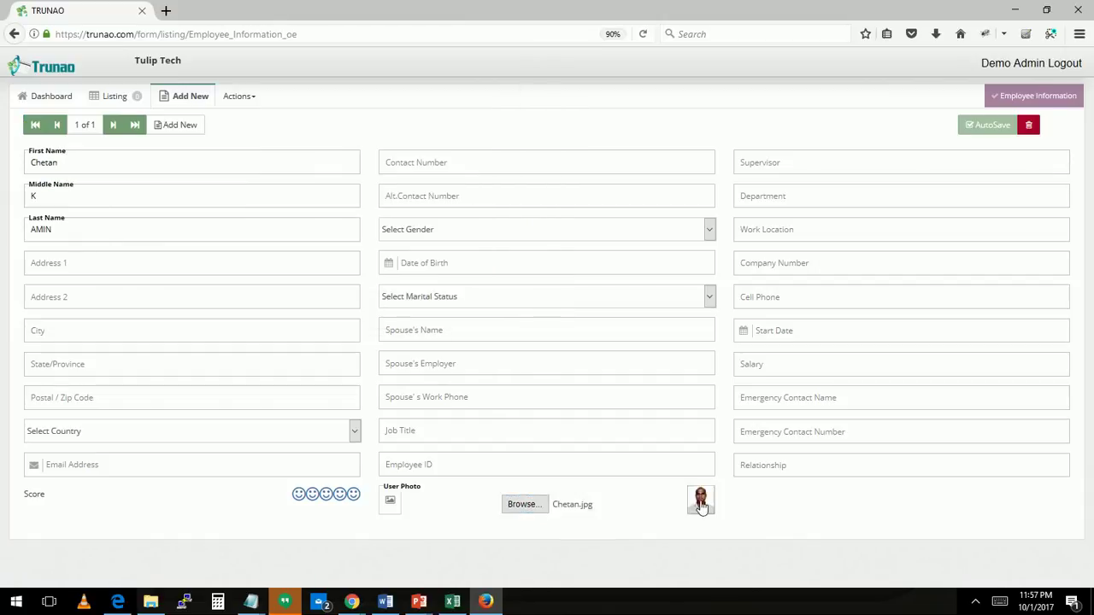
left_click(701, 502)
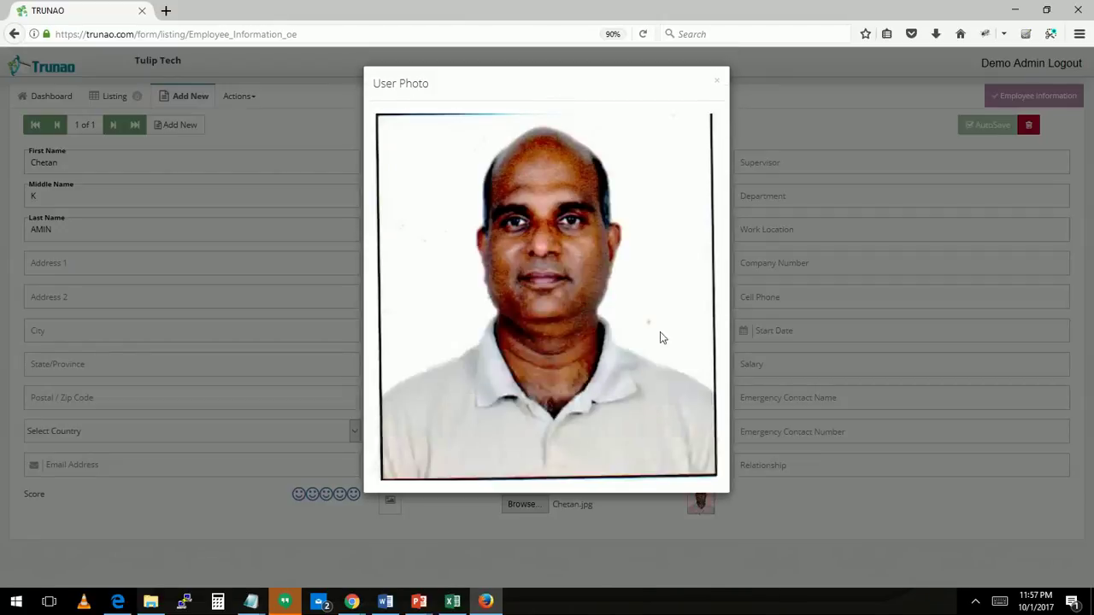
left_click(717, 81)
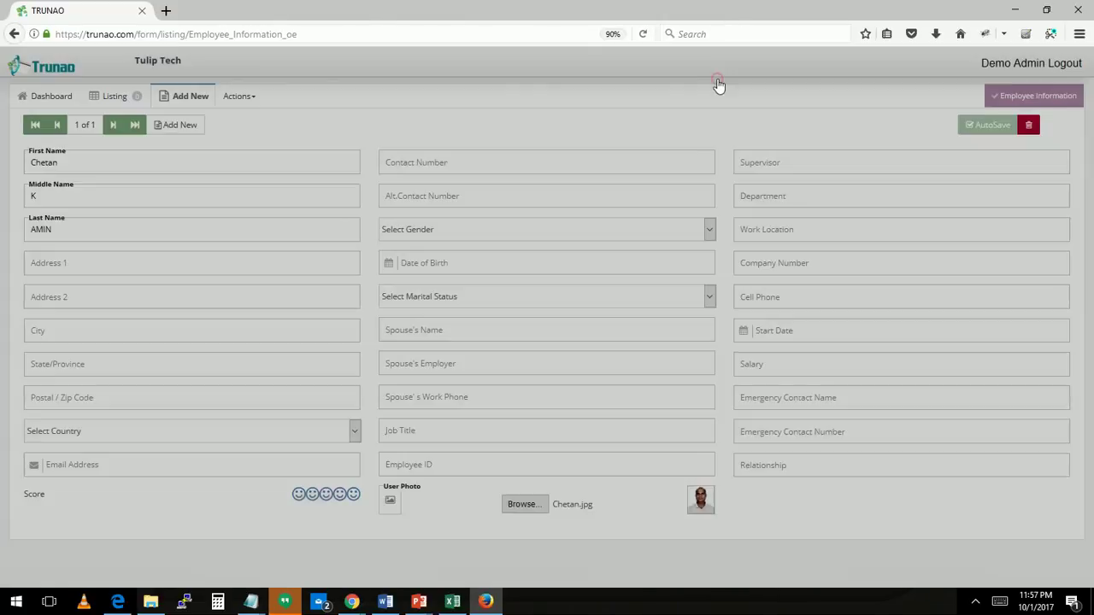
left_click(118, 99)
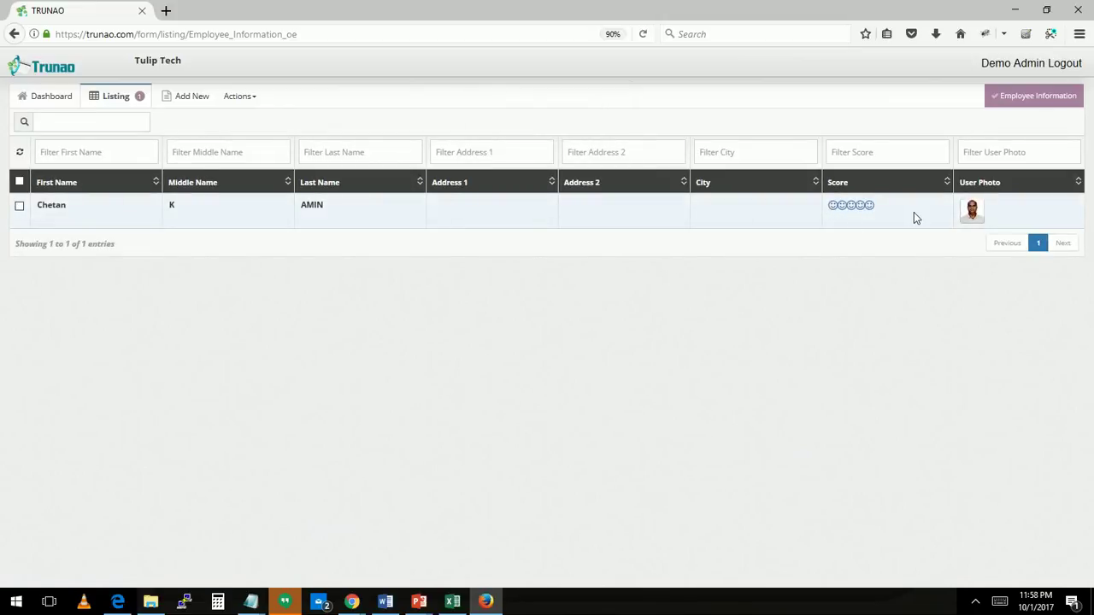
left_click(971, 213)
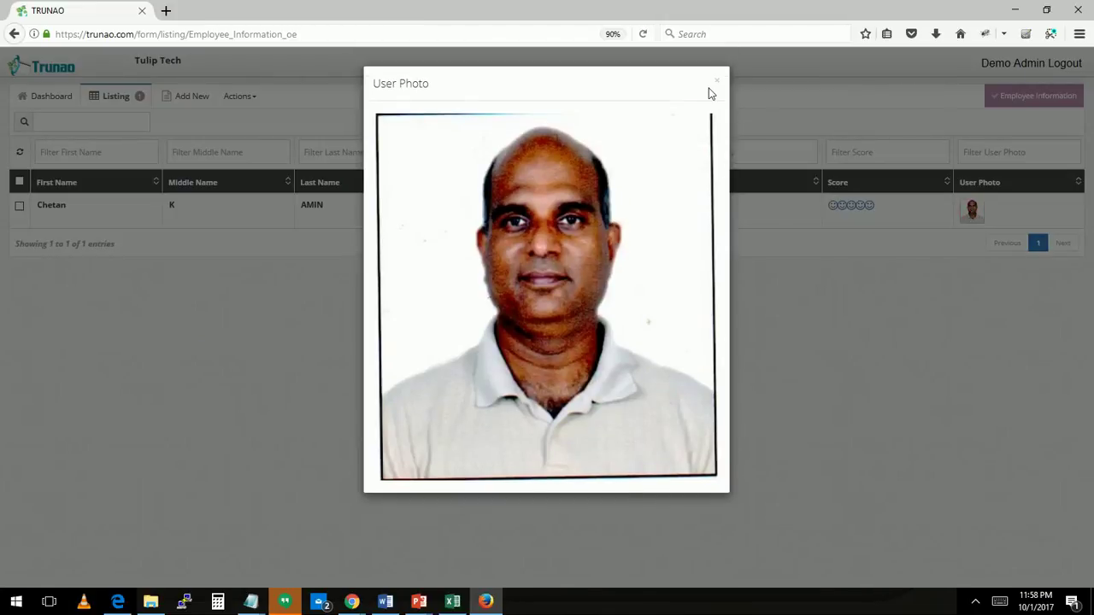
left_click(718, 84)
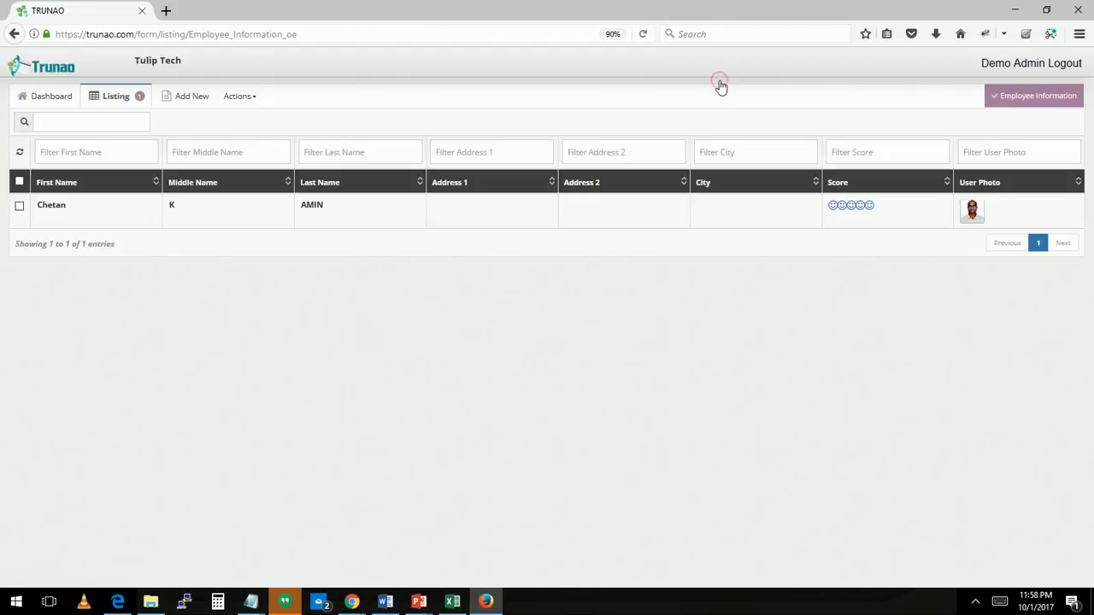
key("alt+Tab")
Turn on public add access for the Employee Information form and copy its share link
left_click(230, 98)
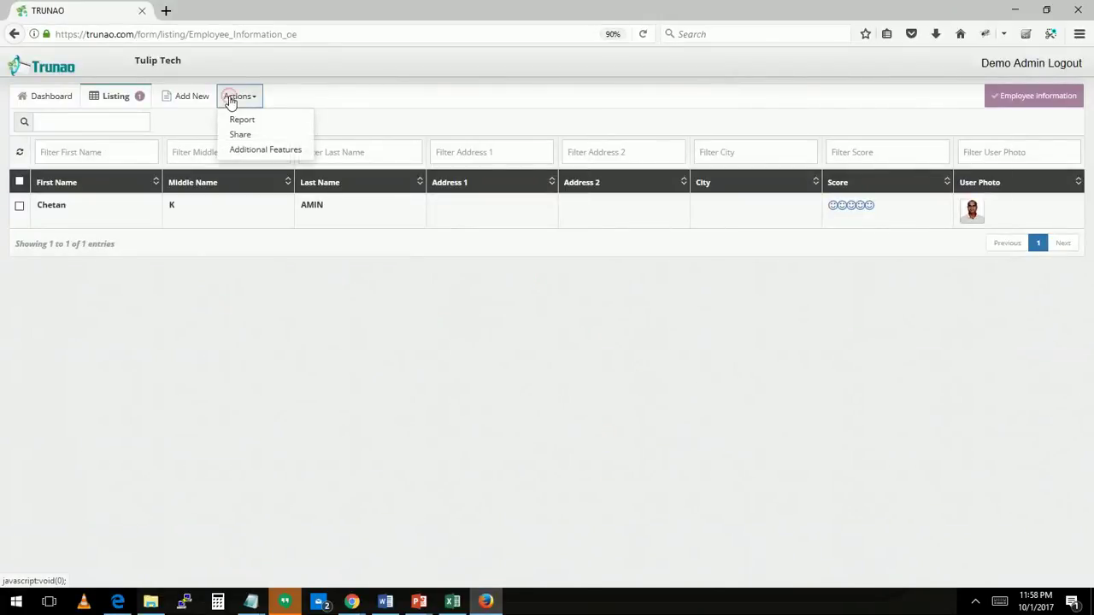
left_click(255, 152)
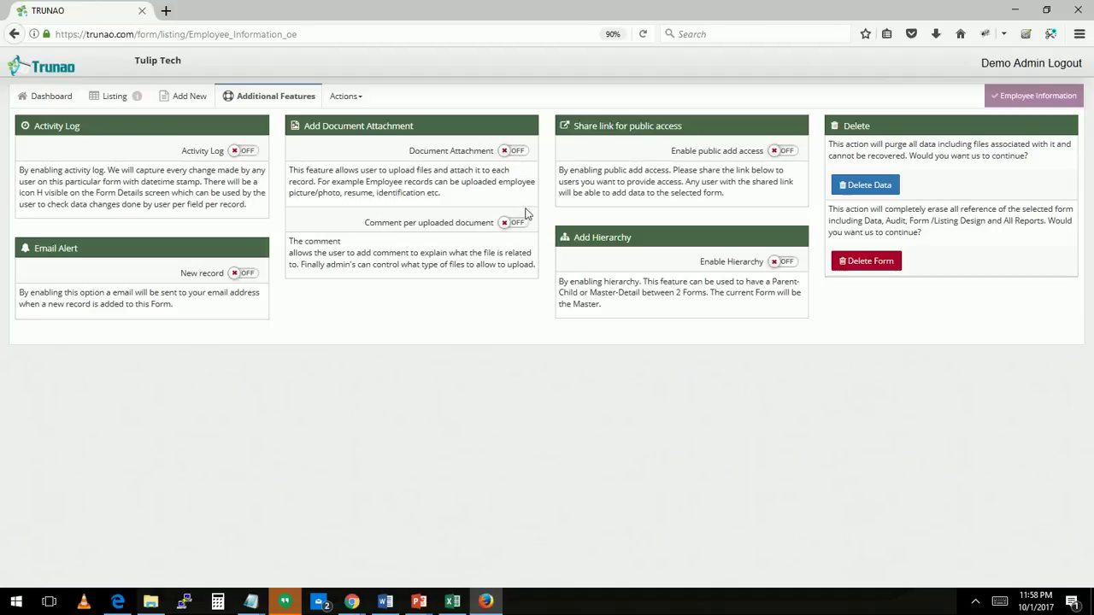
left_click(786, 151)
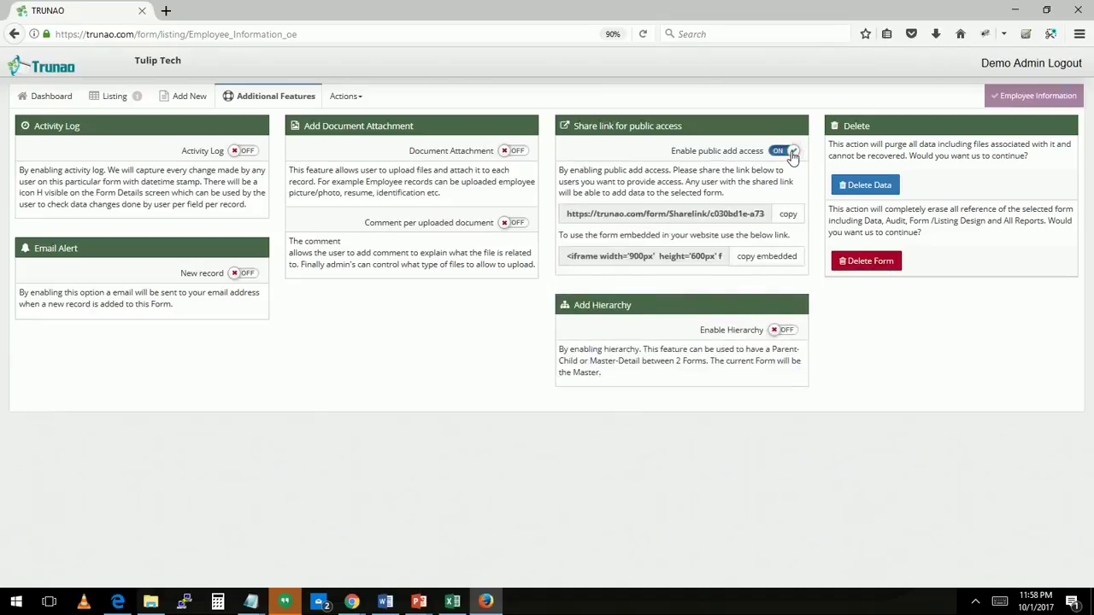
left_click(788, 215)
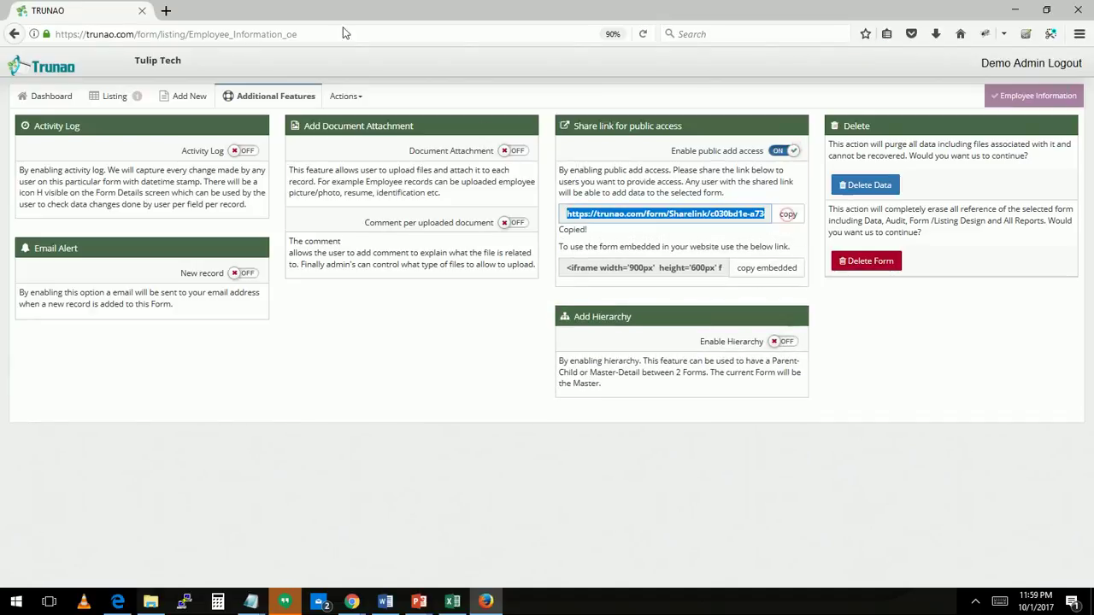
Open the copied public share link in a new browser tab
left_click(165, 12)
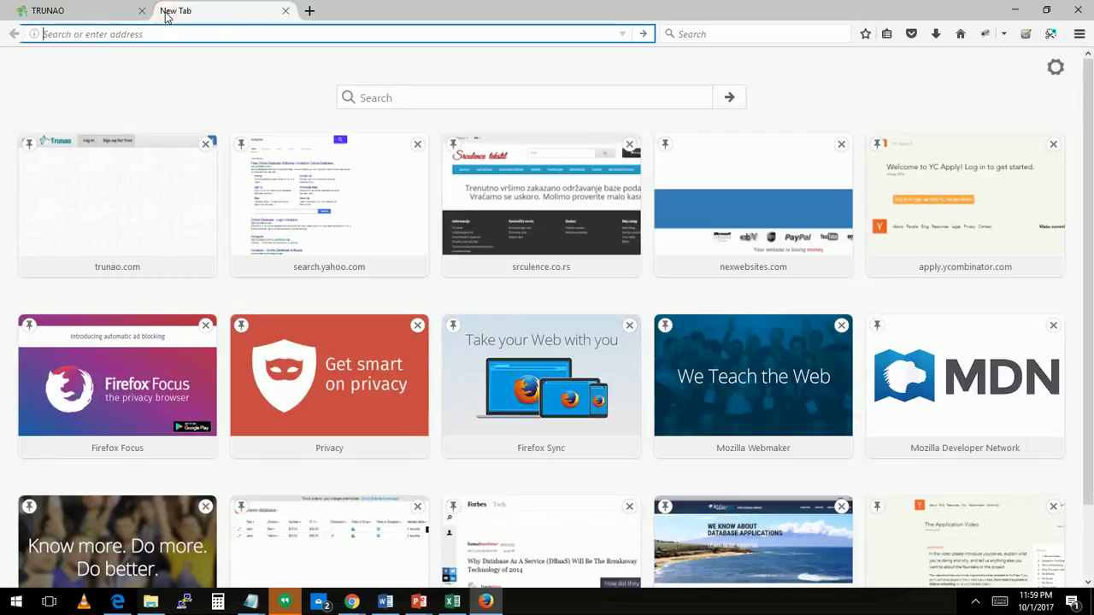
key("ctrl+v")
key("Return")
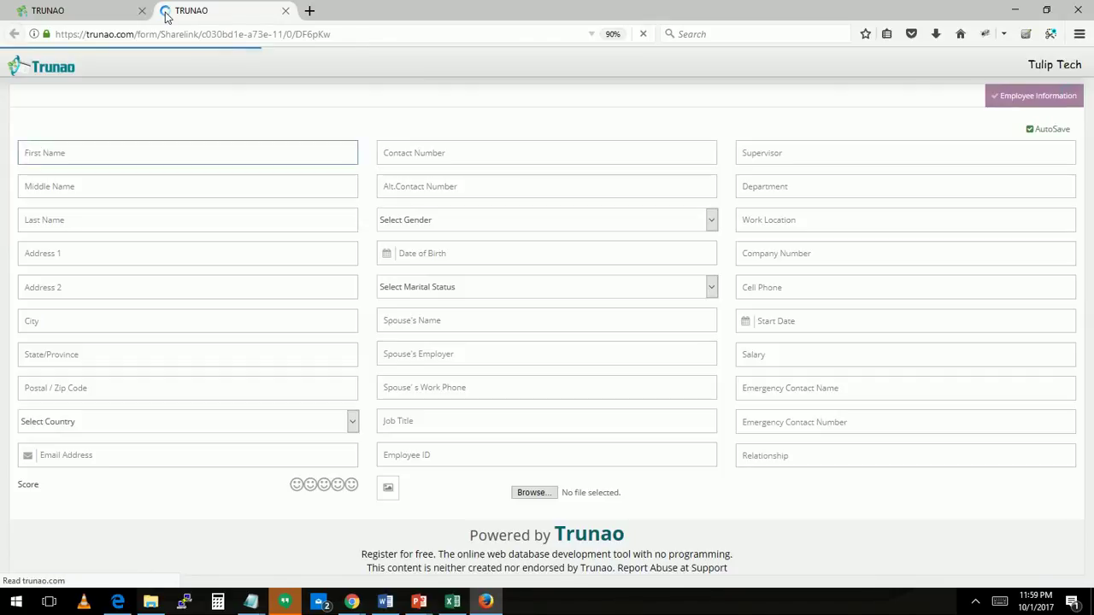
Enter tEST as First Name on the shared form and set a score
left_click(174, 147)
type("tEST")
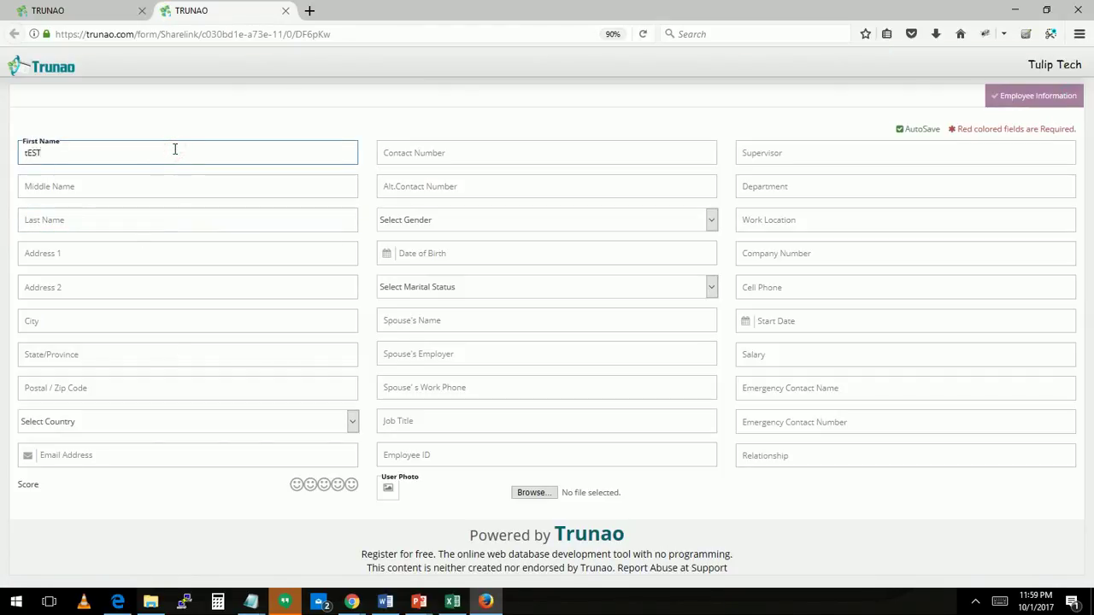
key("Tab")
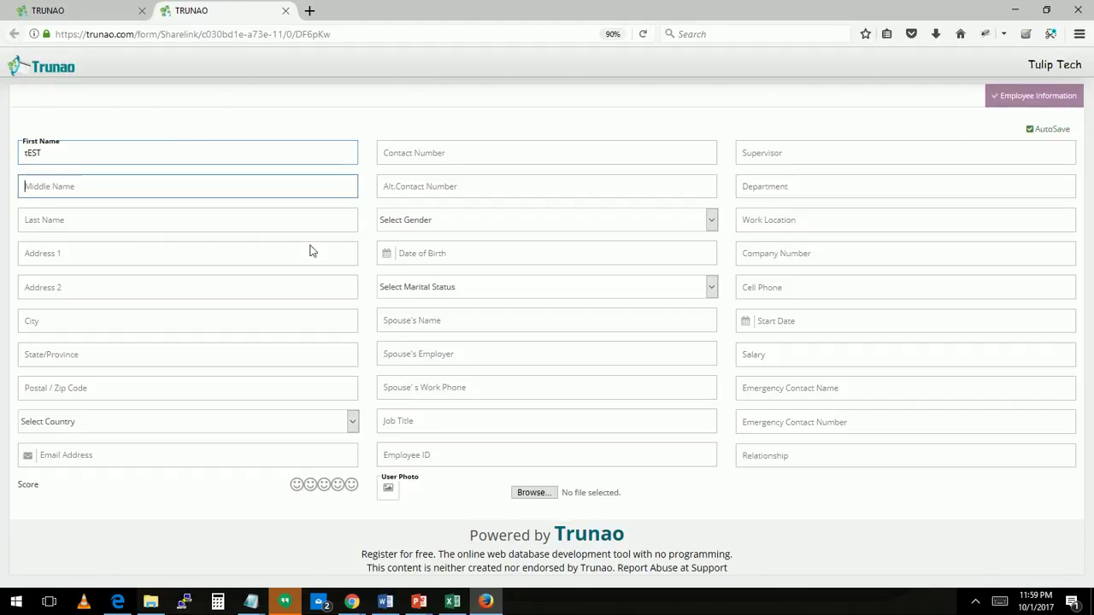
left_click(337, 484)
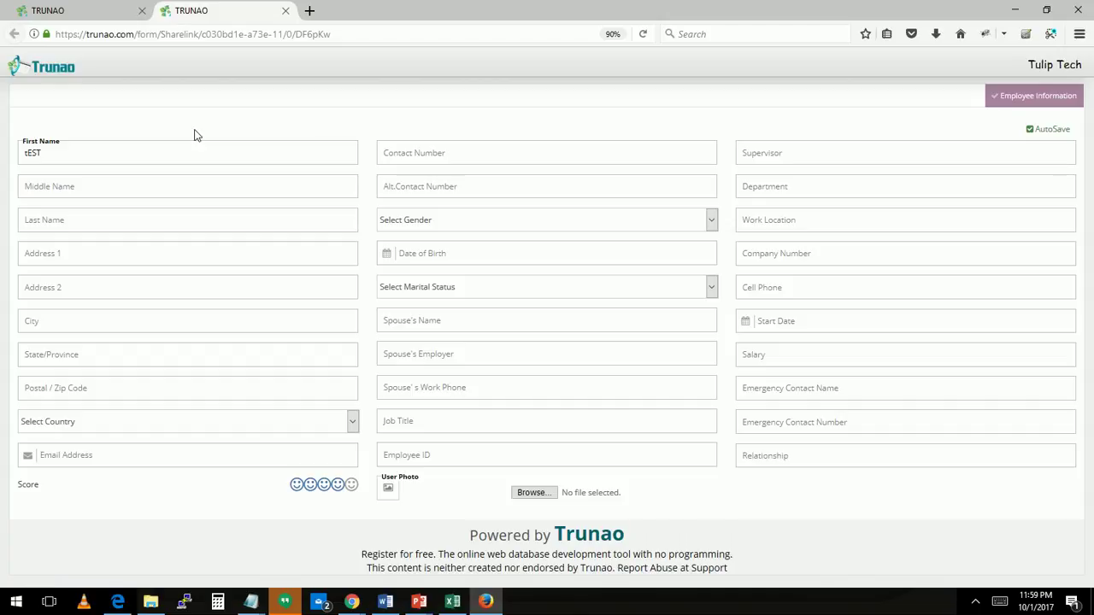
left_click(356, 603)
Browse the trunao.com home page in a new Chrome window, then return to the public form
right_click(357, 605)
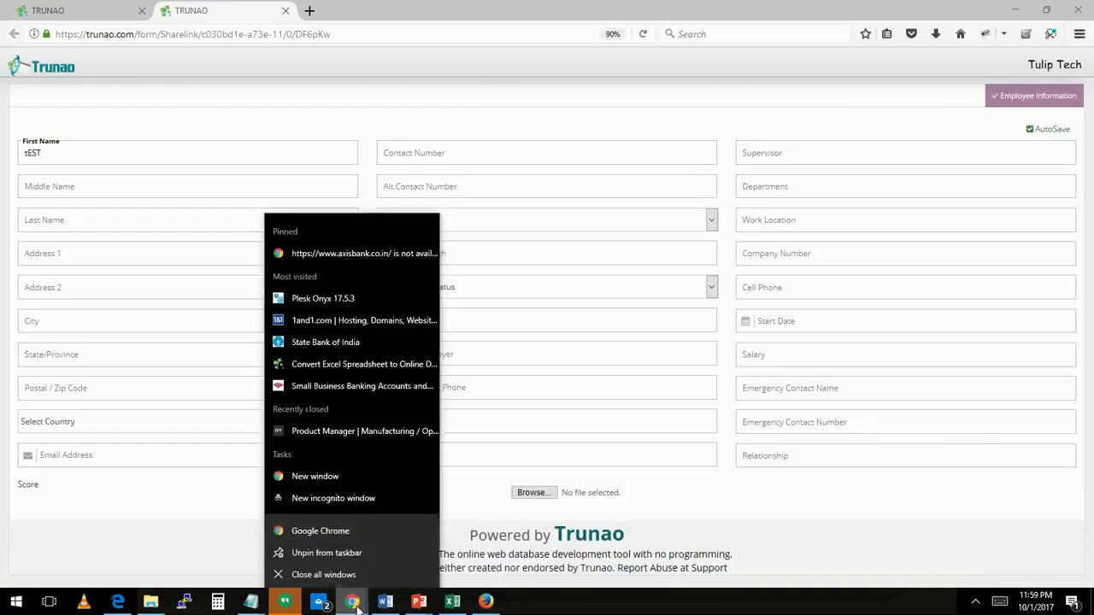
left_click(361, 472)
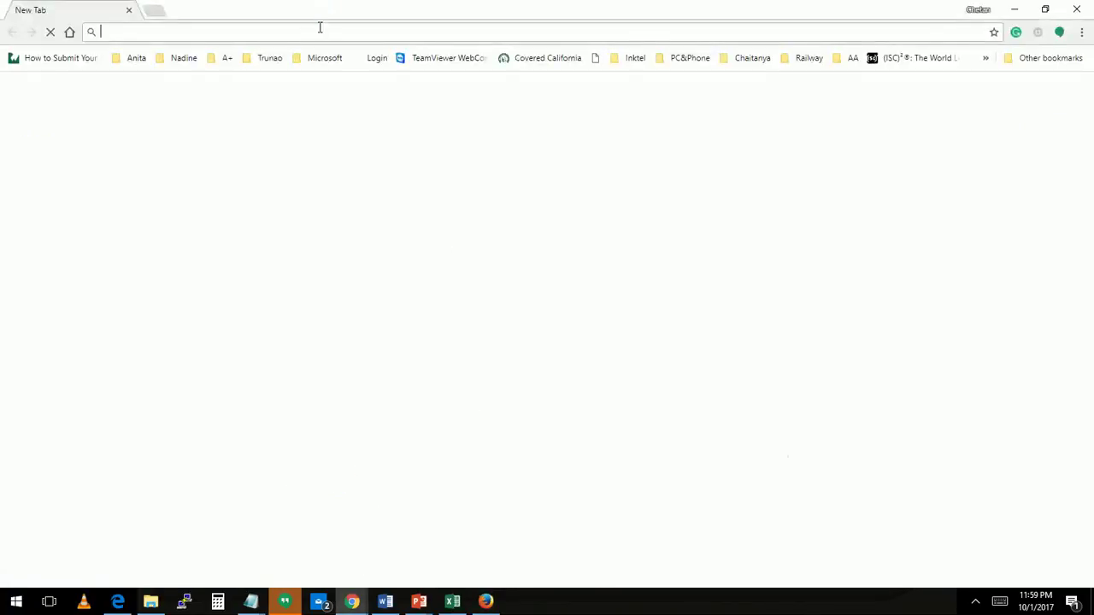
type("TRUNAO")
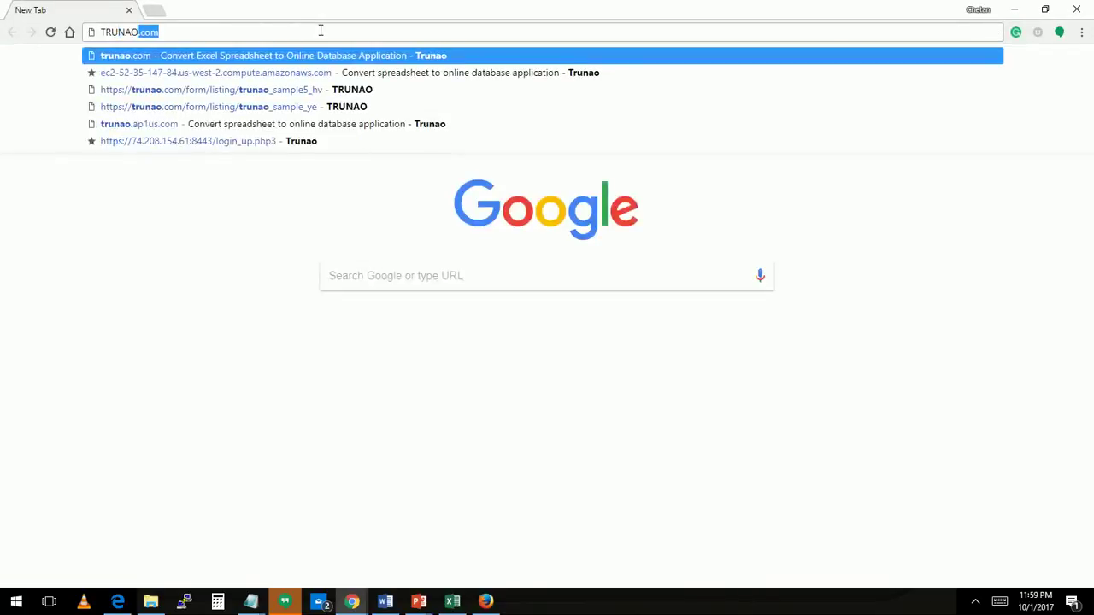
key("Return")
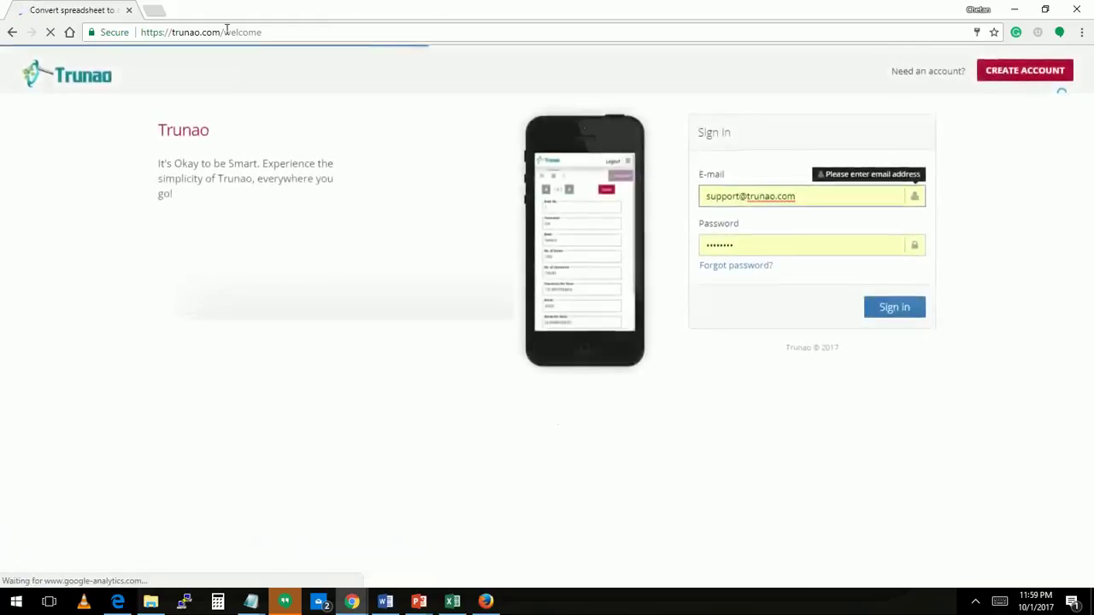
left_click_drag(227, 32, 305, 30)
key("BackSpace")
key("Return")
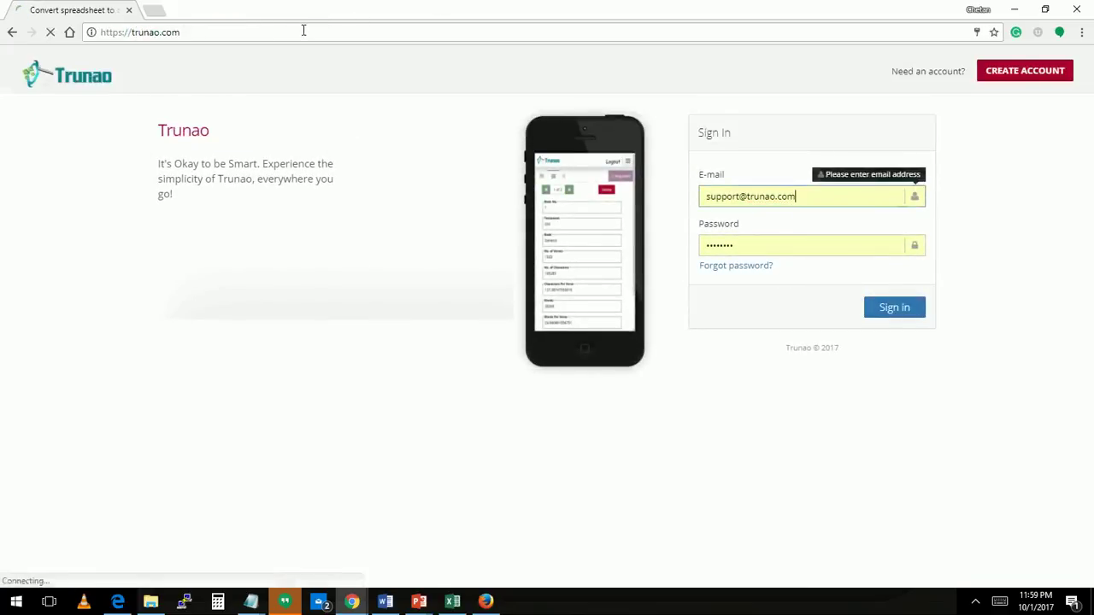
scroll(270, 289, "down", 5)
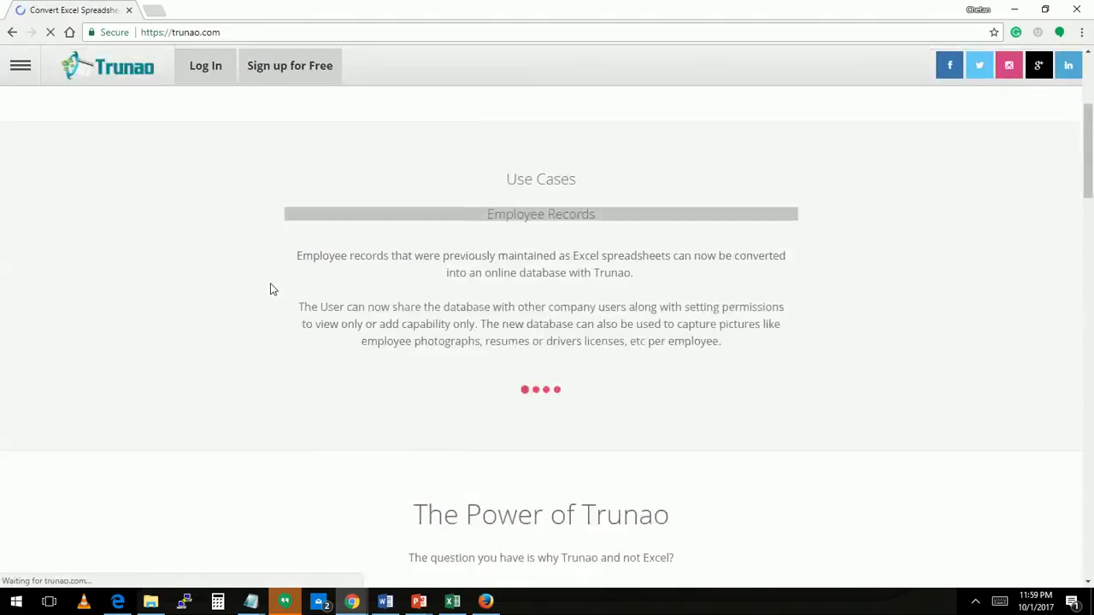
scroll(270, 289, "down", 15)
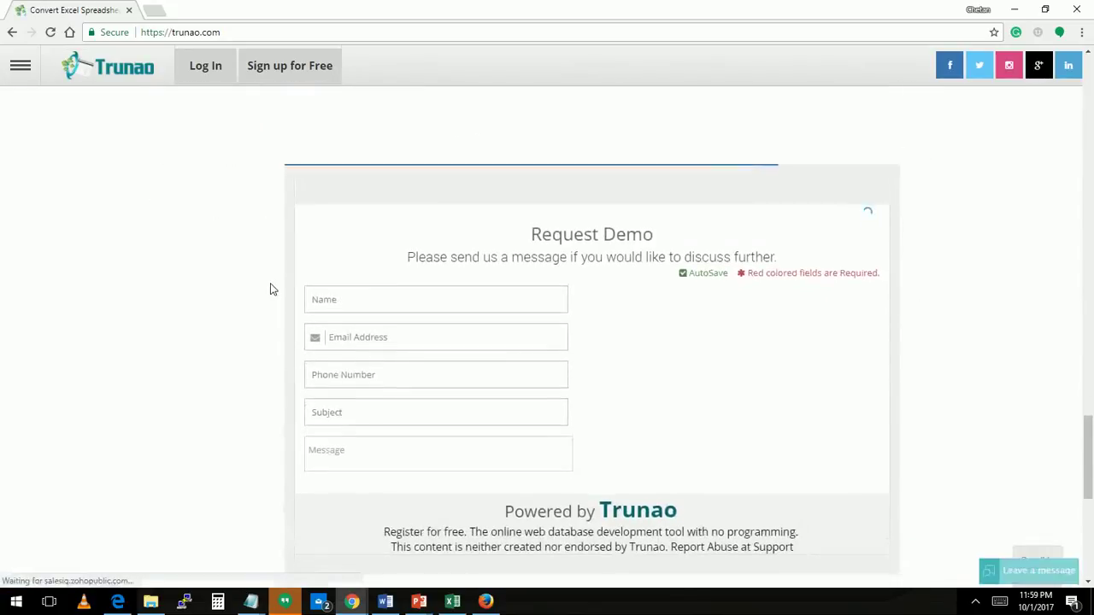
key("alt+Tab")
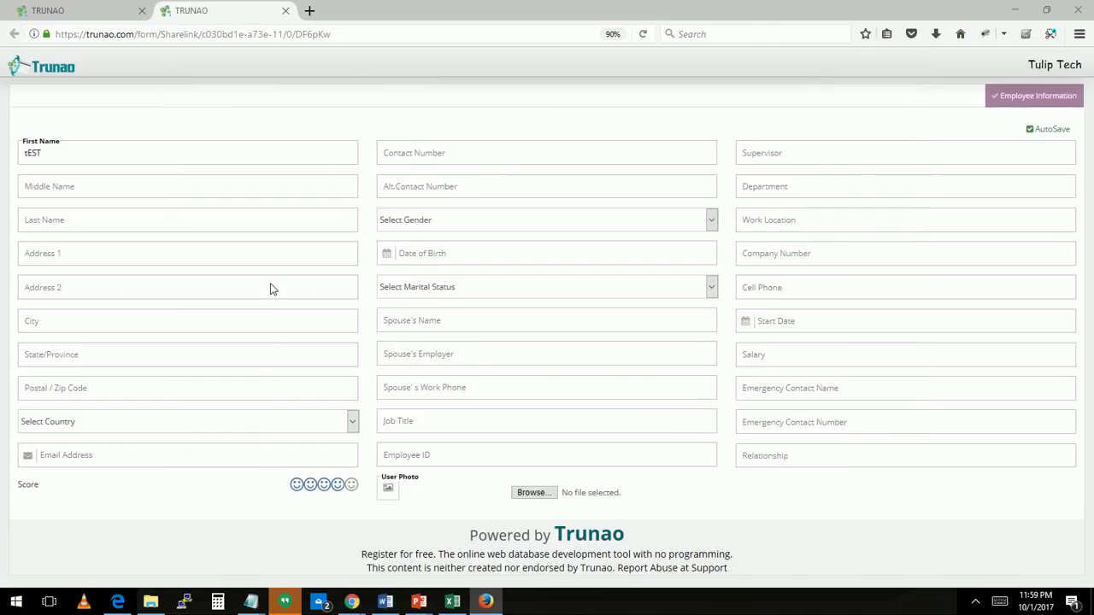
Return to the form's Additional Features page in the first Trunao tab
left_click(120, 13)
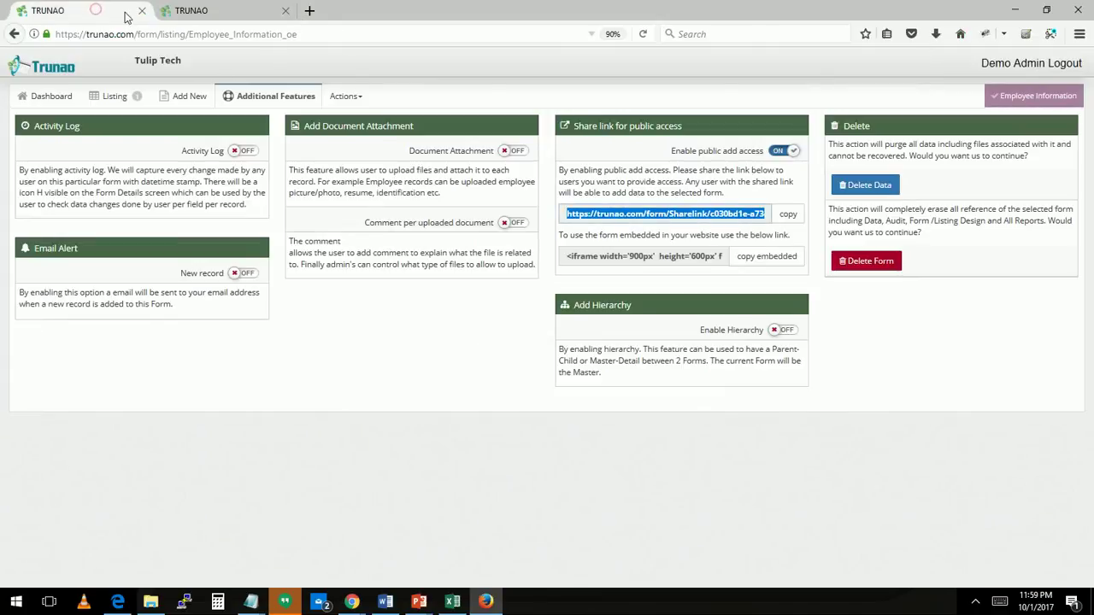
key("alt+Tab")
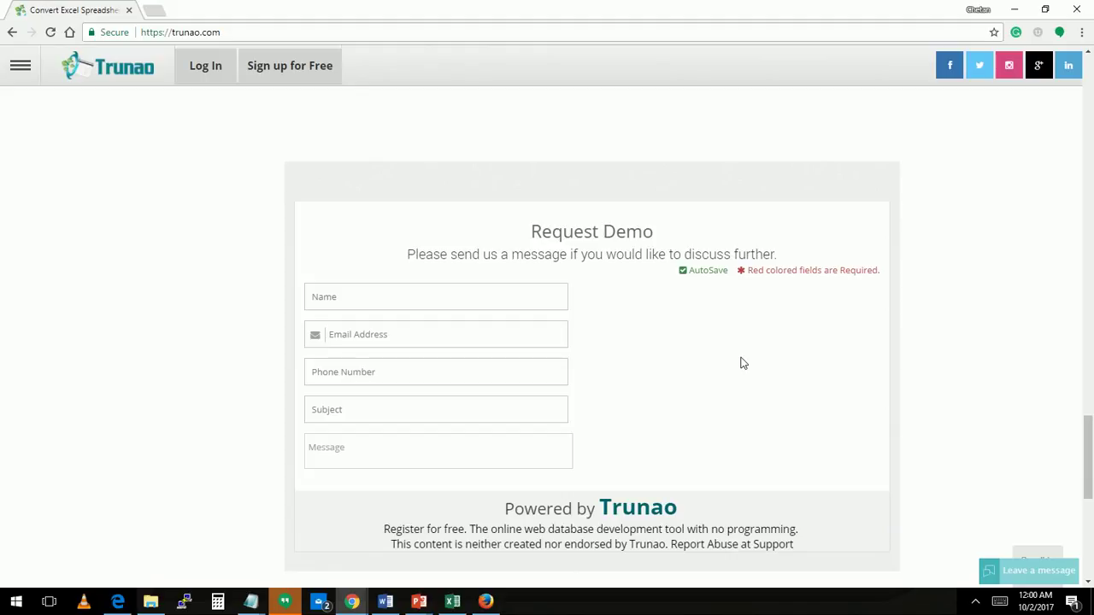
key("alt+Tab")
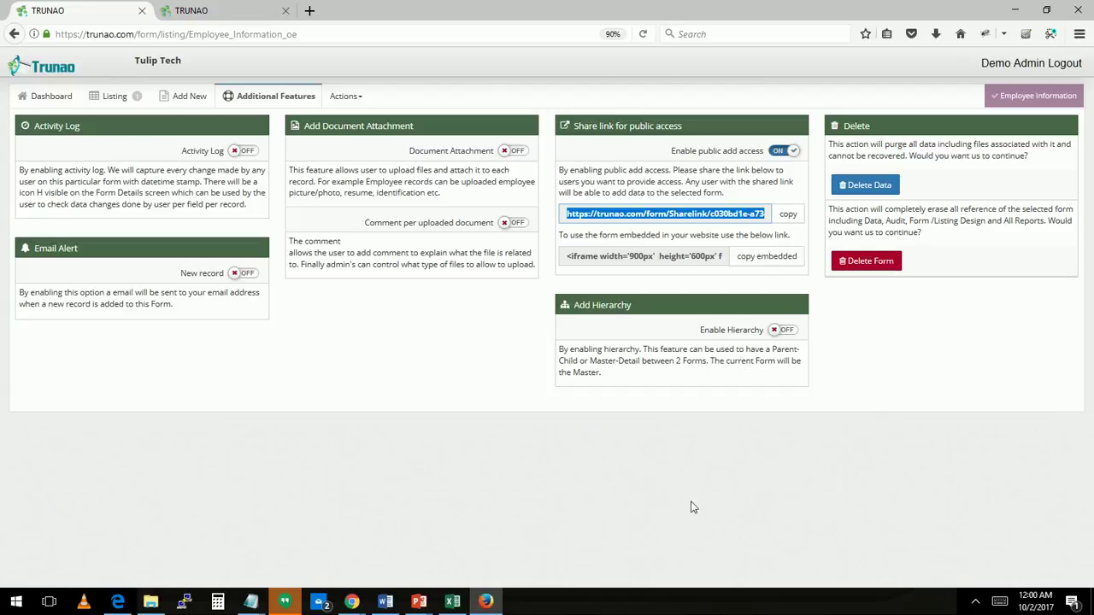
mouse_move(371, 605)
On the form's Share page, start a new user invitation with the User role selected
left_click(360, 109)
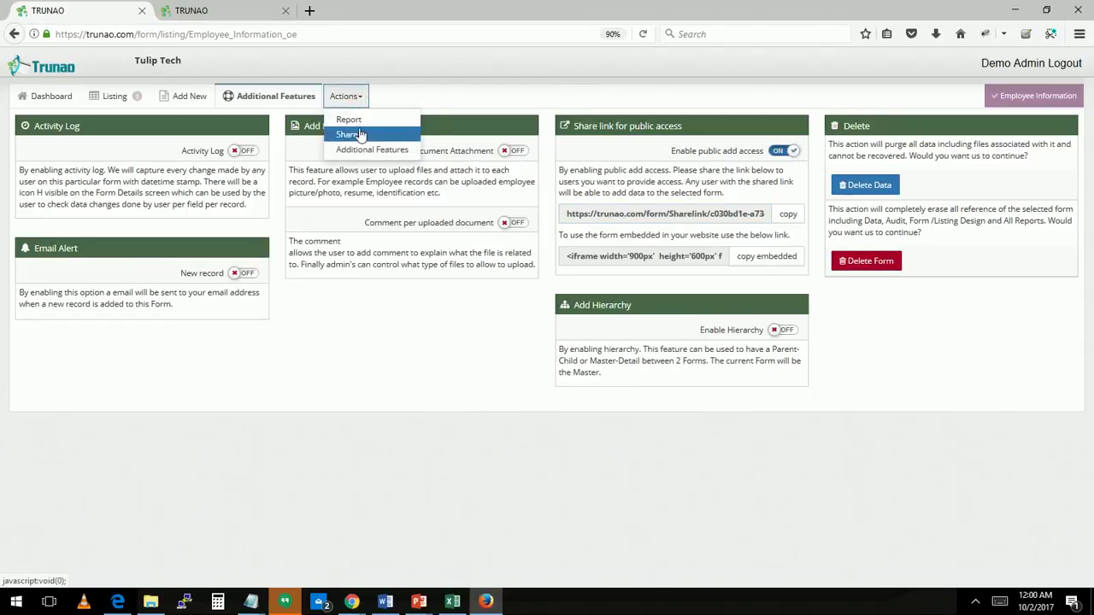
left_click(362, 135)
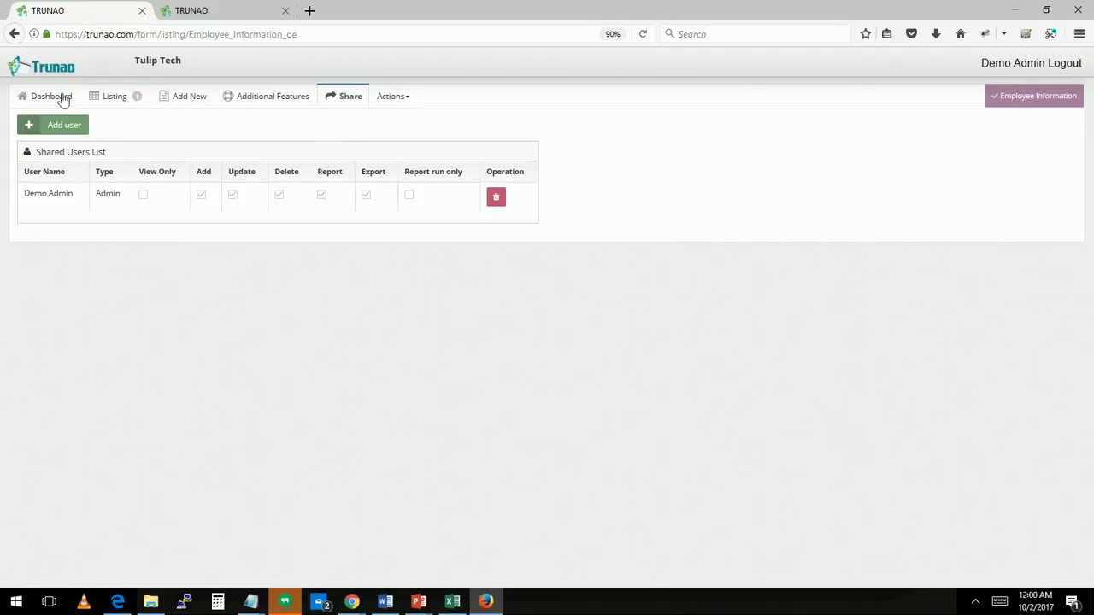
left_click(73, 127)
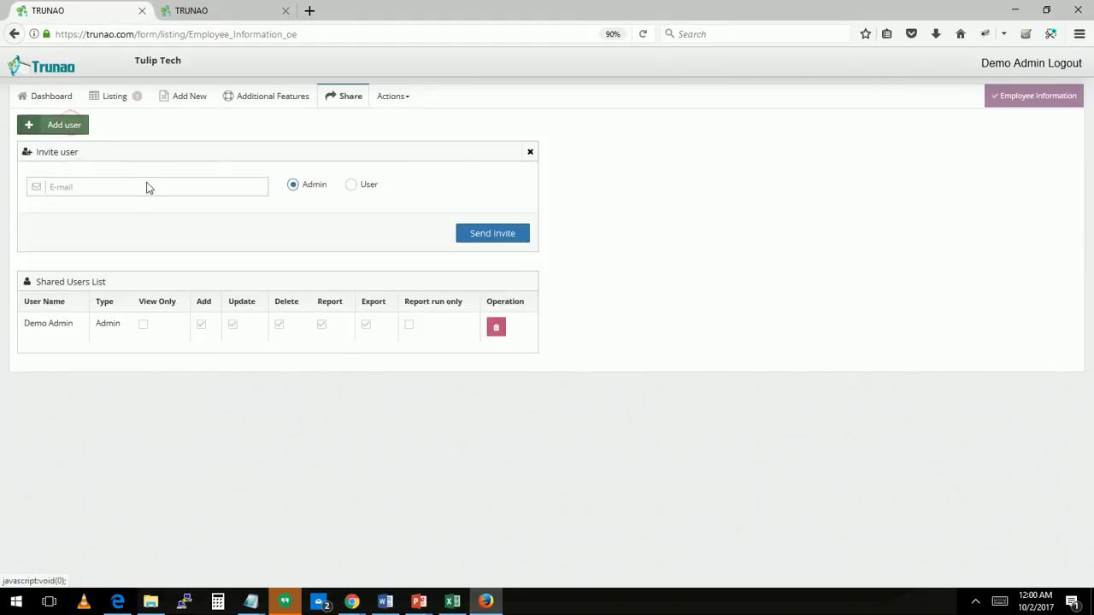
left_click(249, 195)
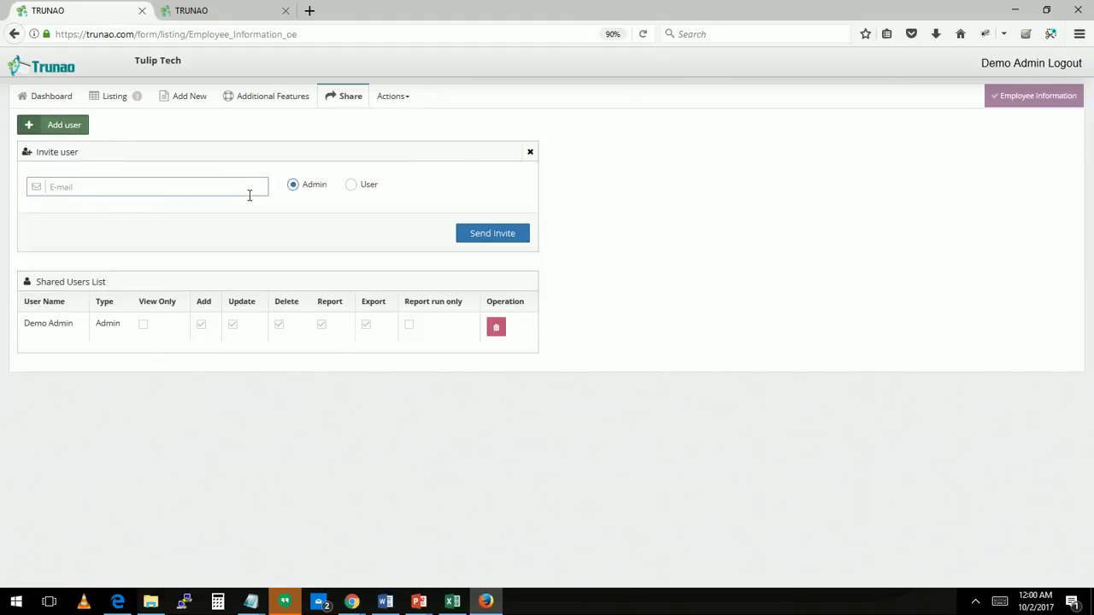
left_click(355, 186)
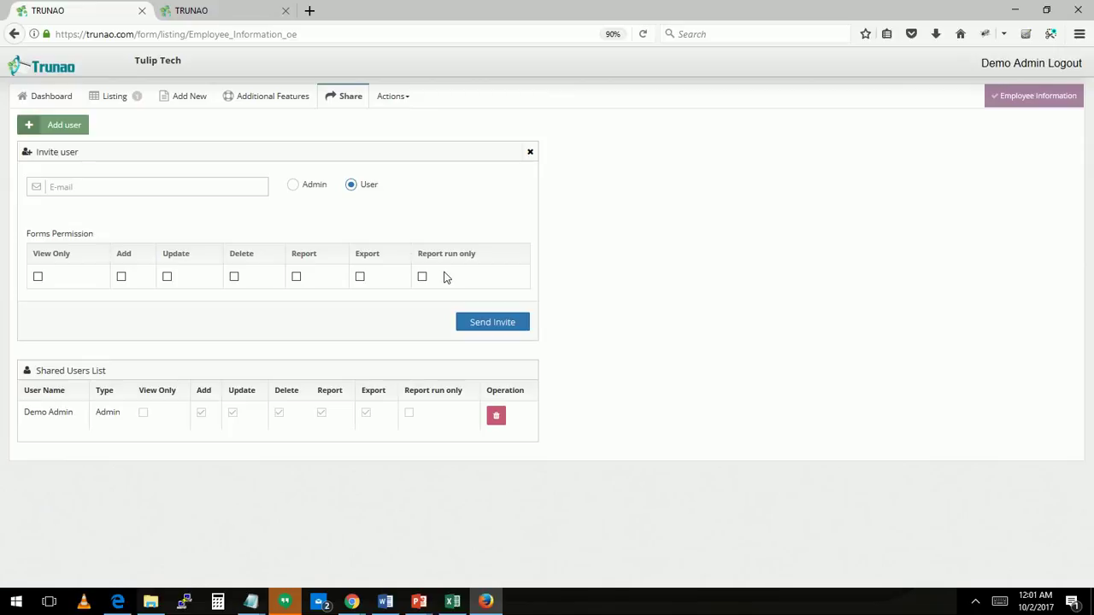
key("alt+Tab")
Create and save a new report titled tEST for the form
left_click(397, 96)
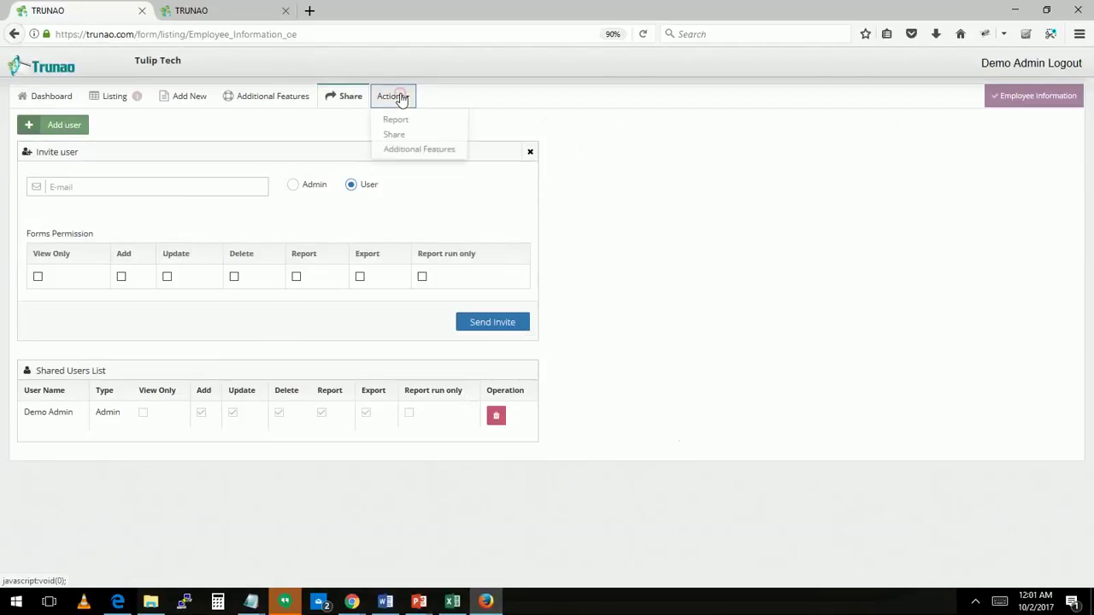
right_click(402, 122)
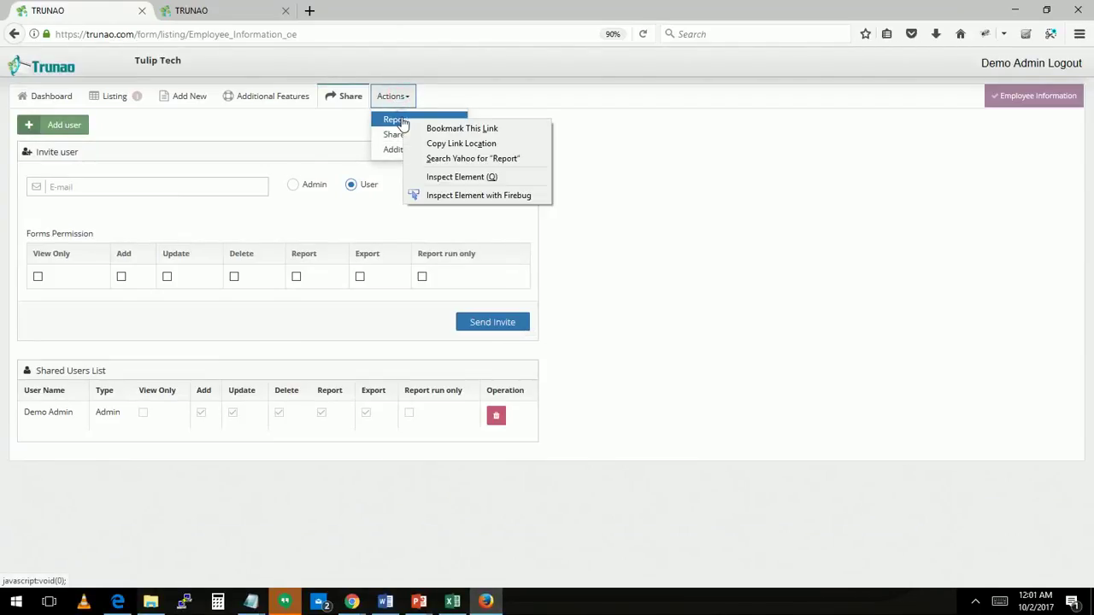
left_click(394, 121)
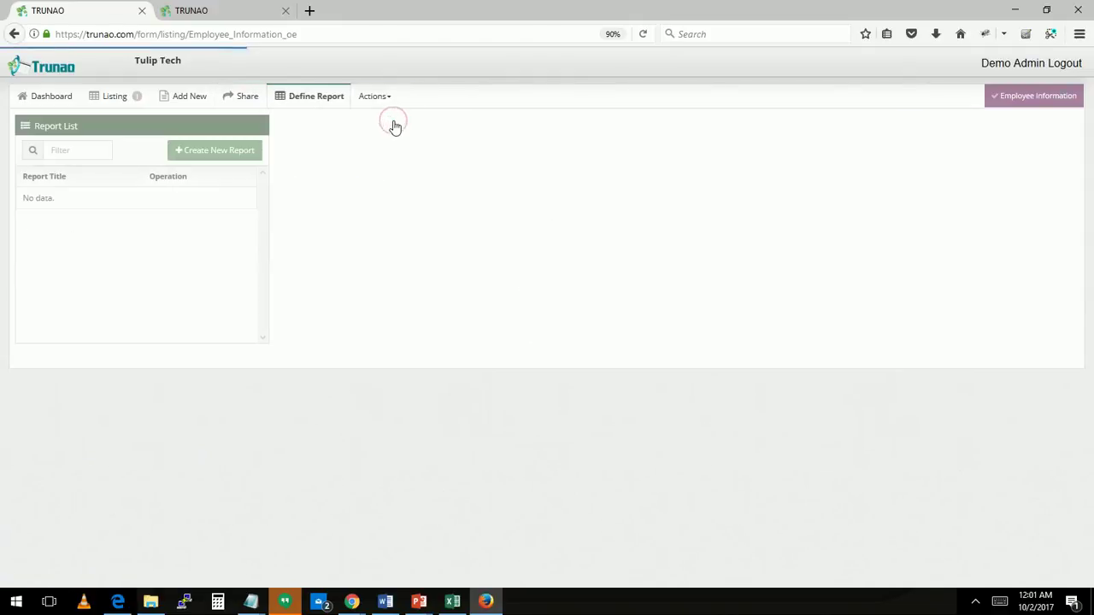
left_click(220, 150)
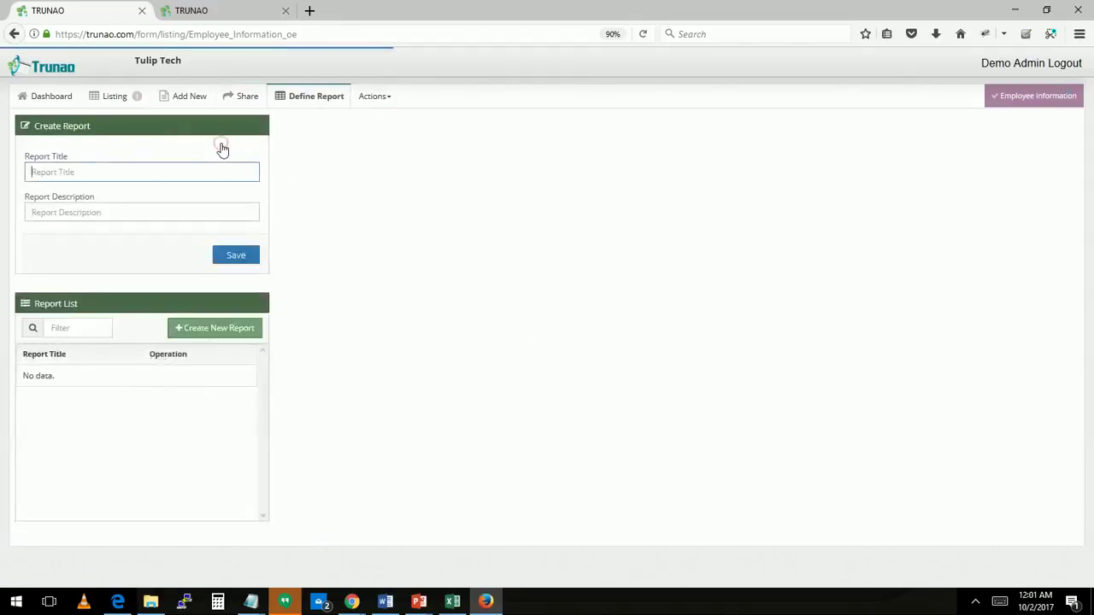
type("tEST")
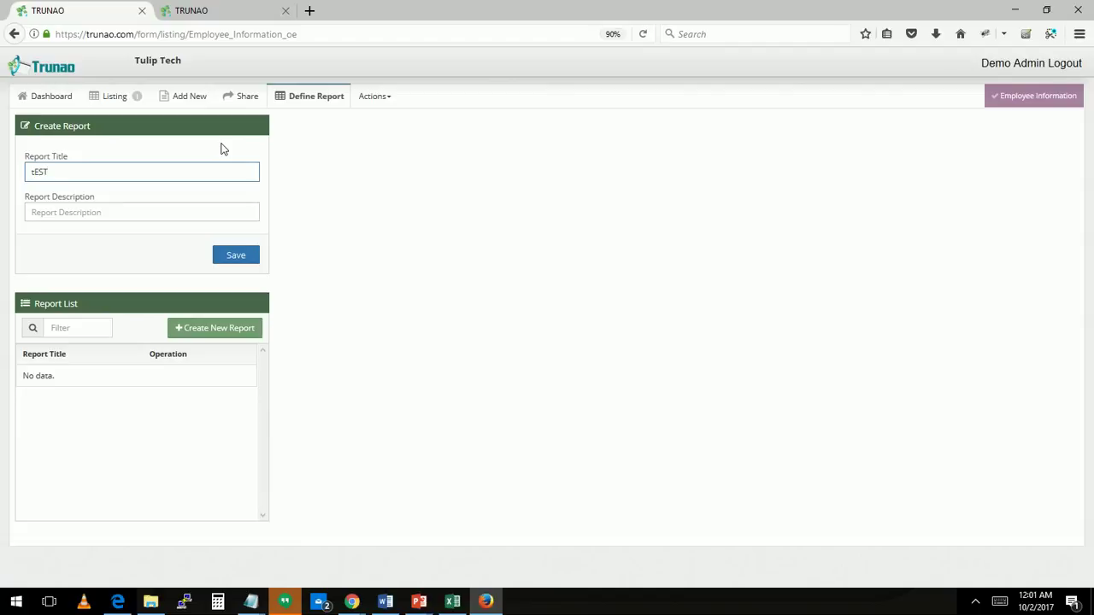
key("Tab")
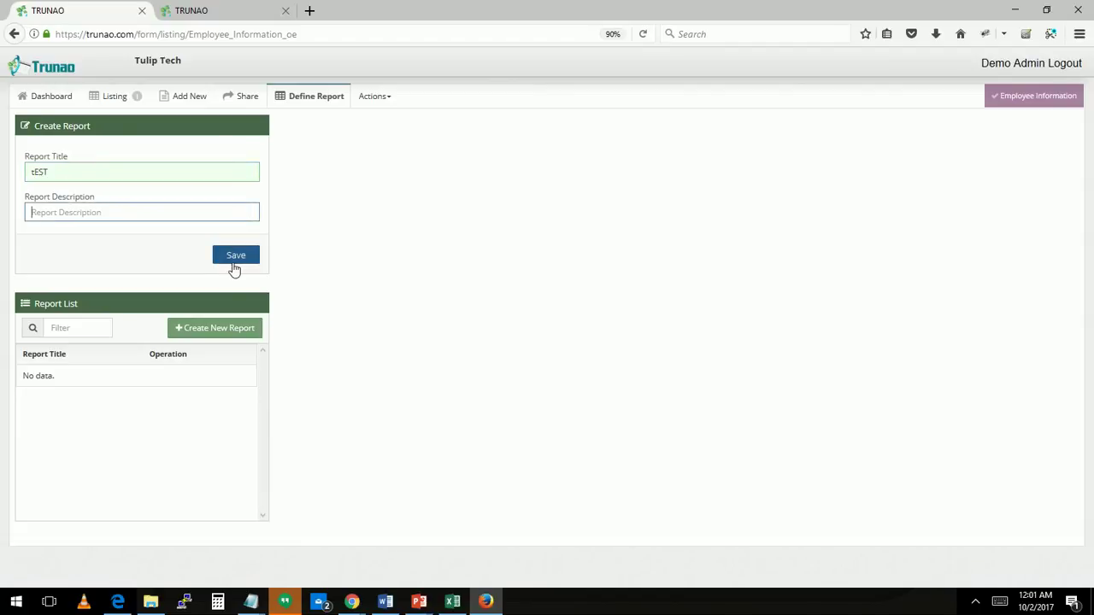
left_click(236, 257)
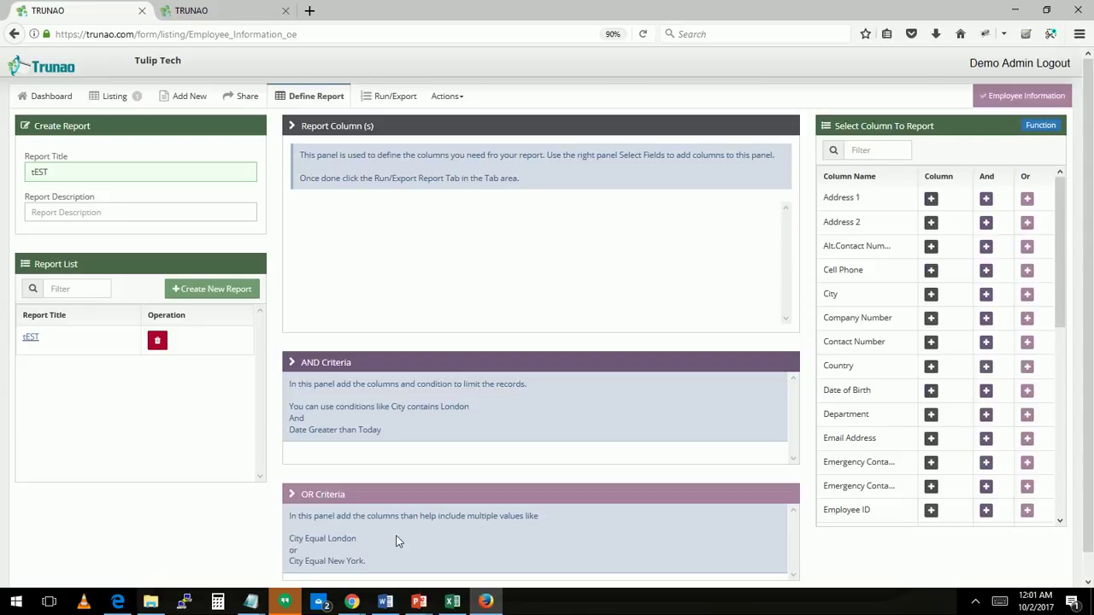
Add First Name and Last Name as report columns
left_click_drag(860, 388, 935, 420)
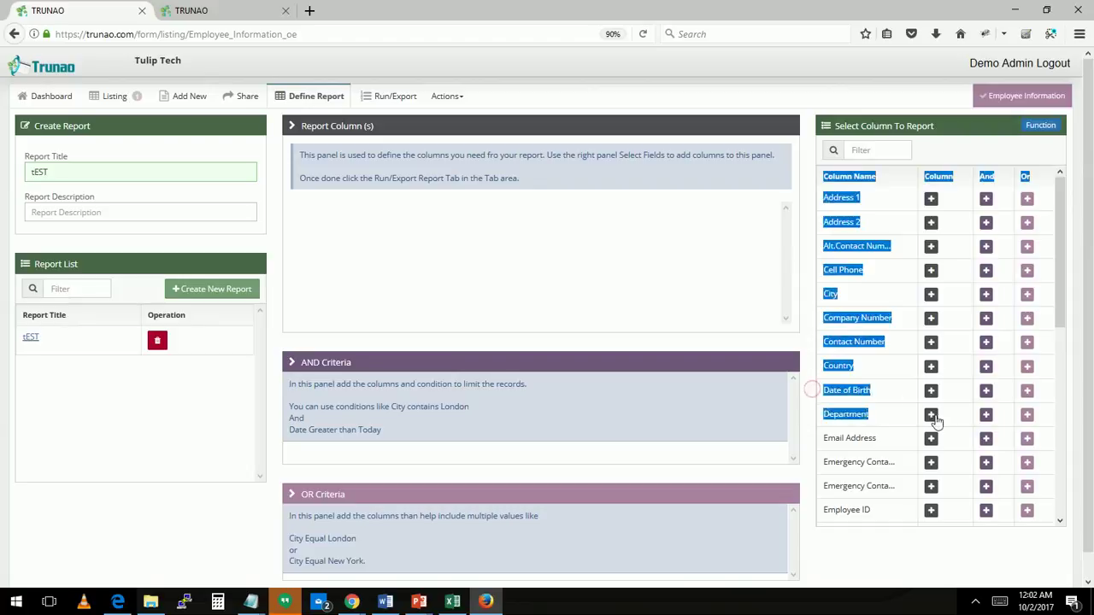
scroll(936, 421, "down", 1)
scroll(935, 420, "down", 2)
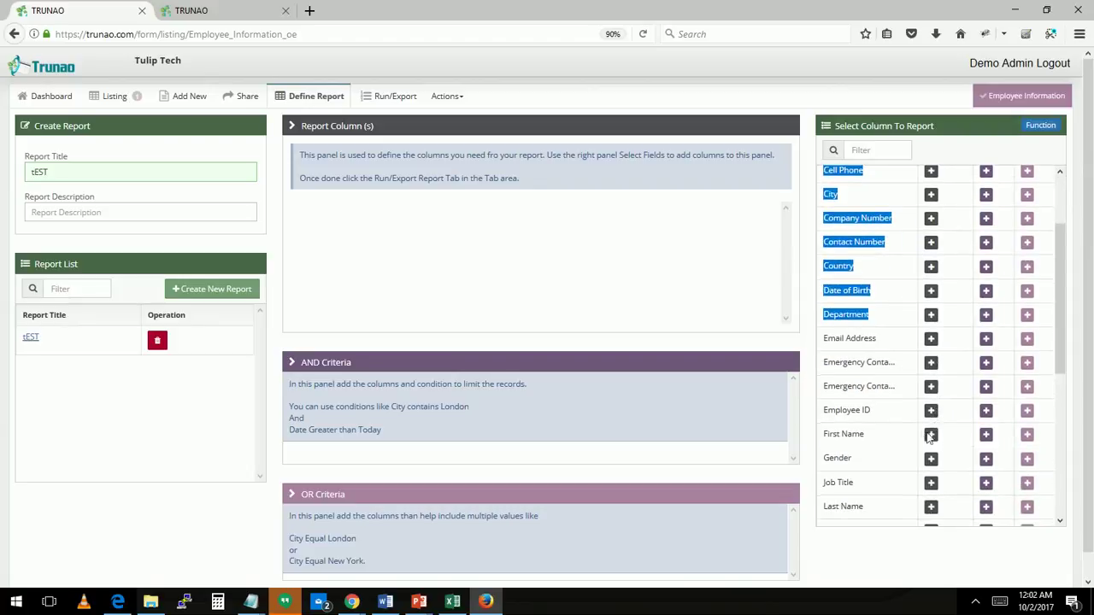
left_click(930, 434)
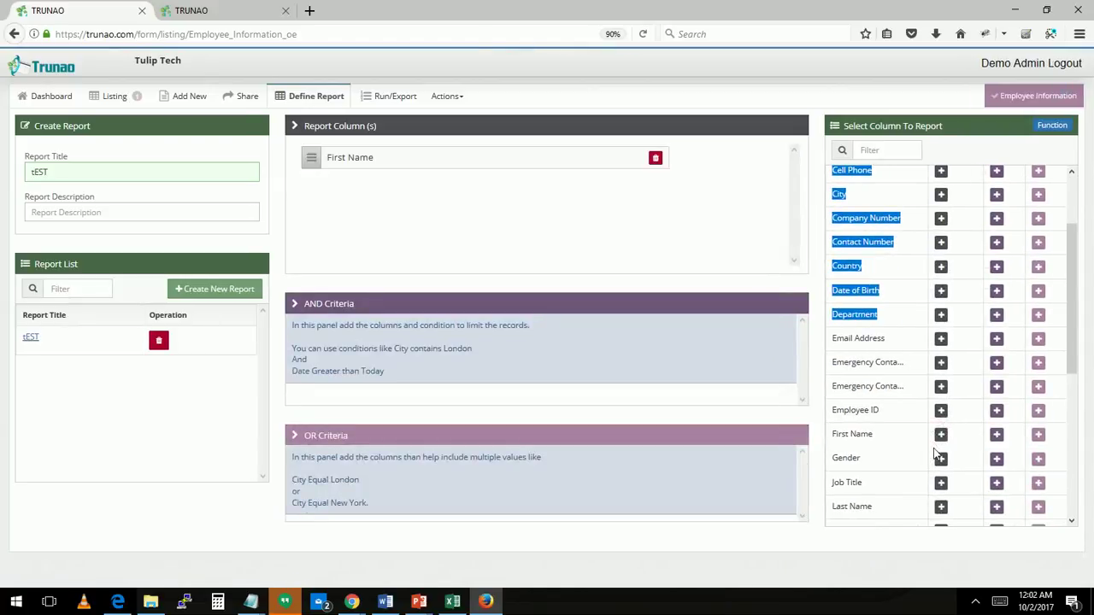
left_click(937, 512)
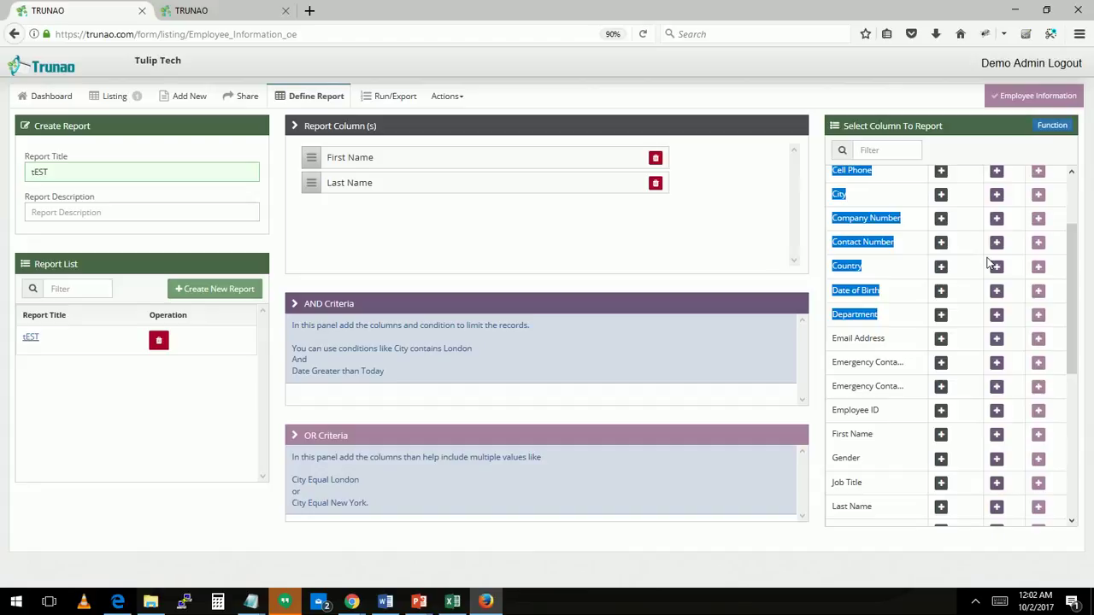
Add an AND criterion First Name CONTAINS C and run the report
right_click(1000, 437)
left_click(1000, 437)
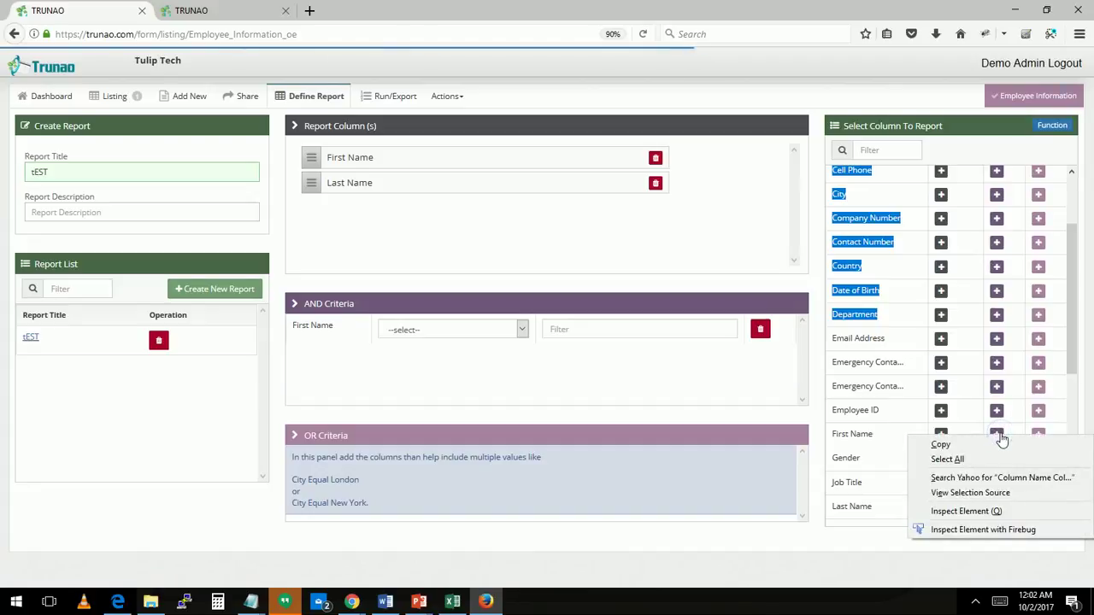
left_click(522, 330)
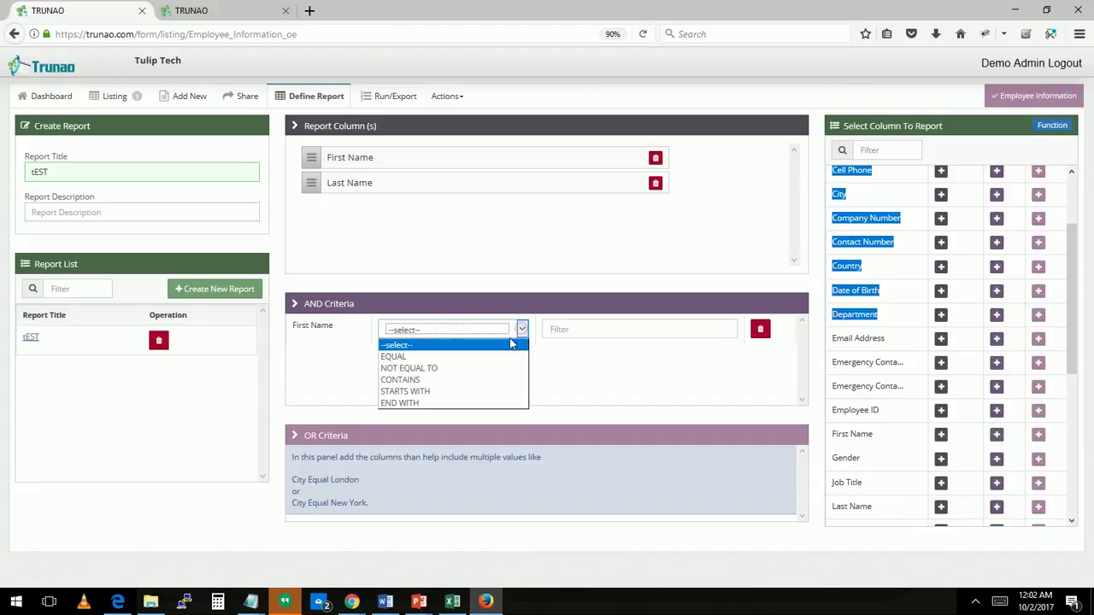
left_click(478, 380)
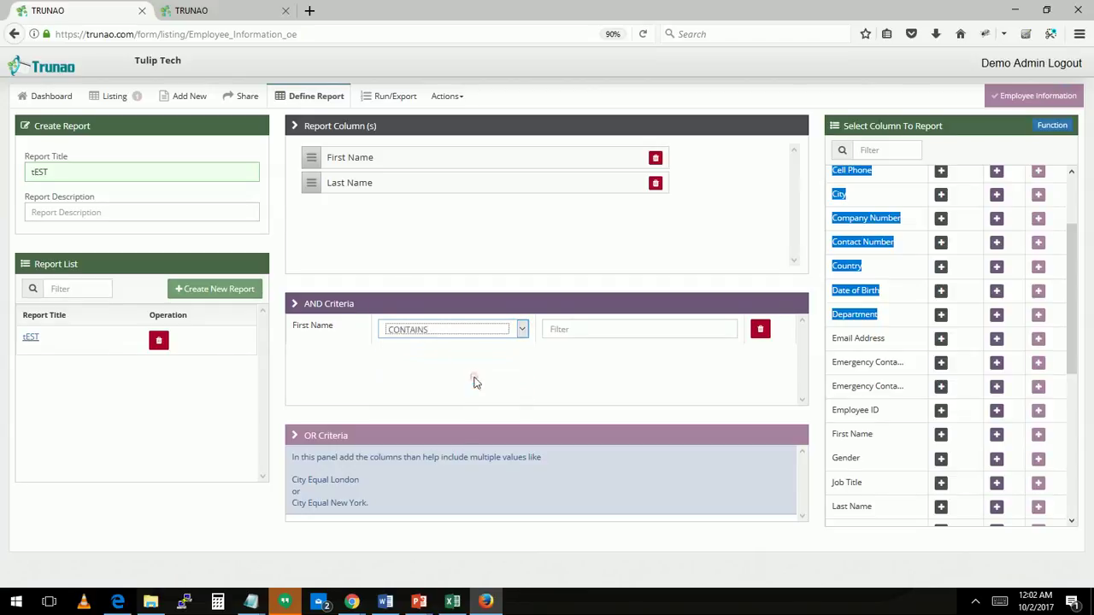
left_click(592, 335)
type("C")
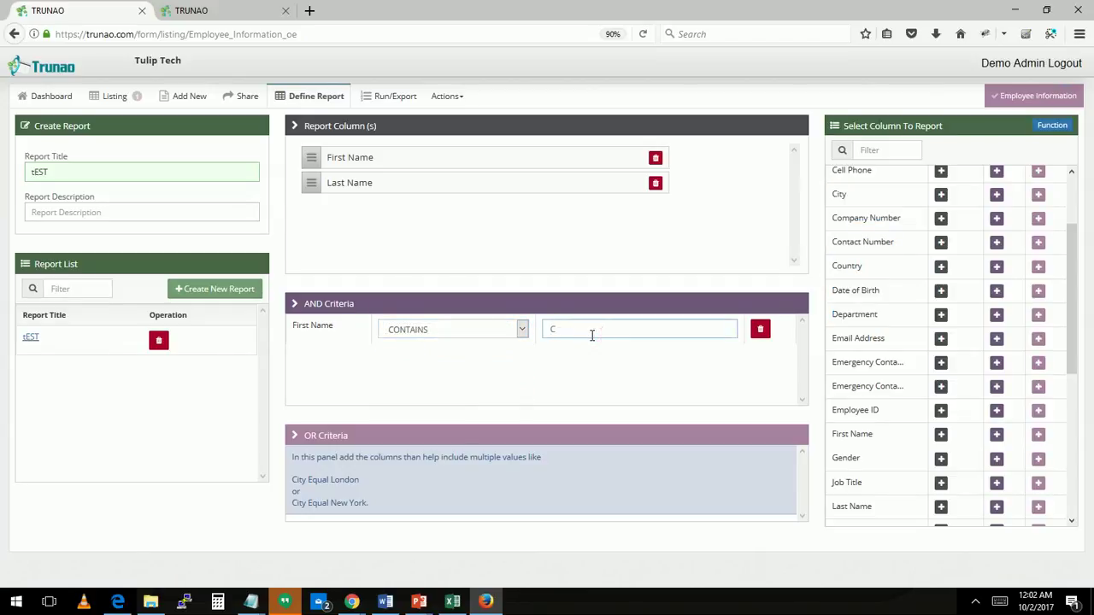
left_click(389, 95)
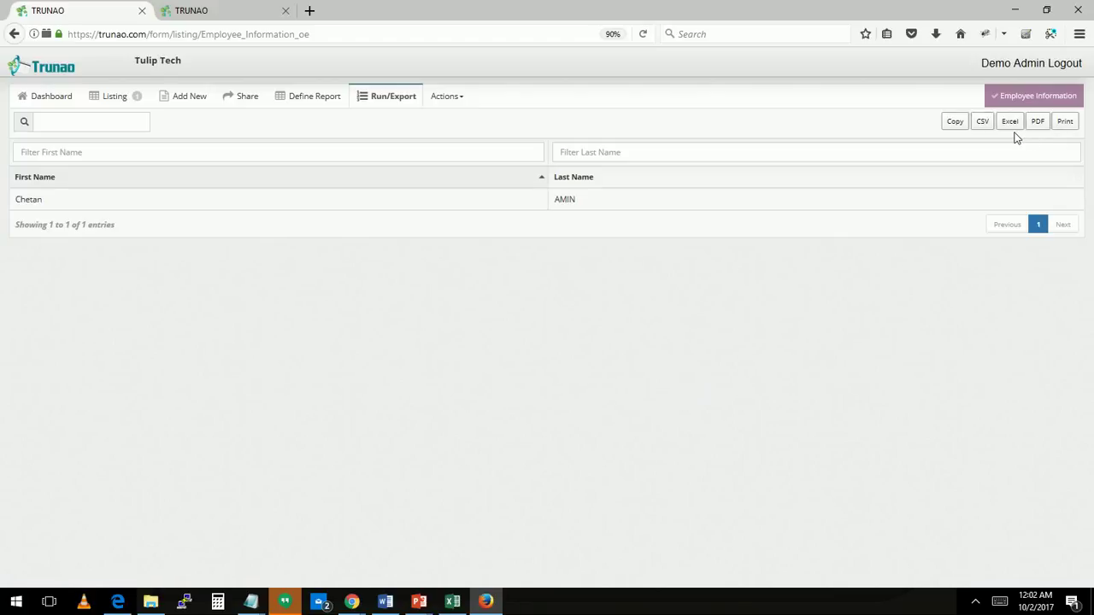
Switch to the PowerPoint slide show titled Demo
key("alt+Tab")
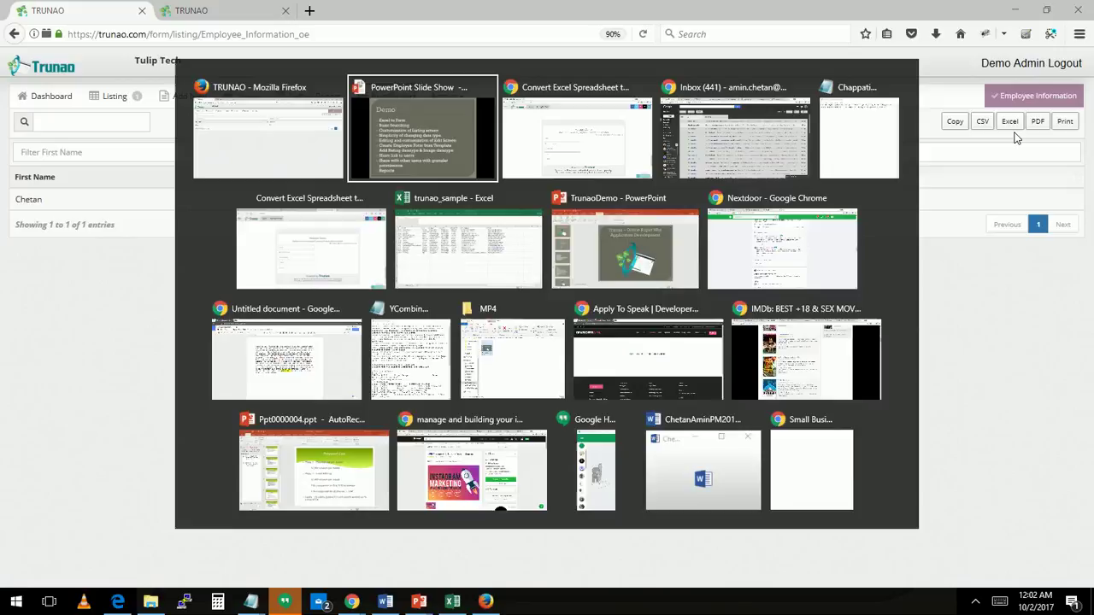